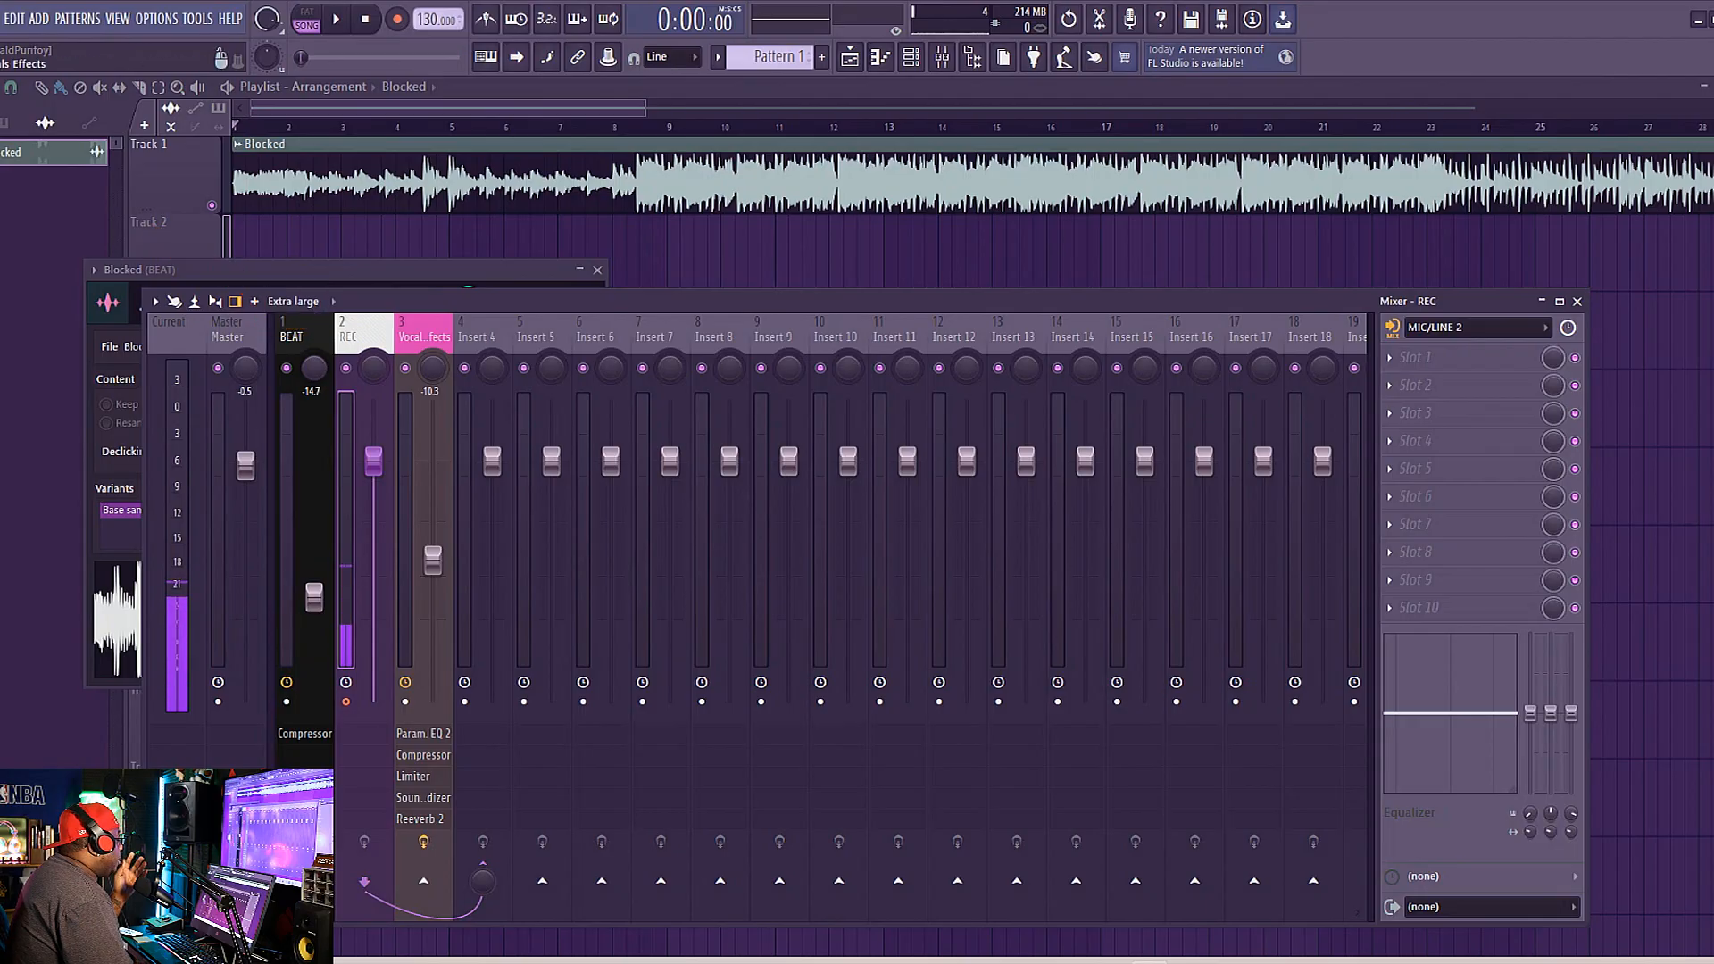
Route the REC mixer track as a sidechain to the Vocals Effects track only.
{"action": "left_click", "coordinate": [423, 336]}
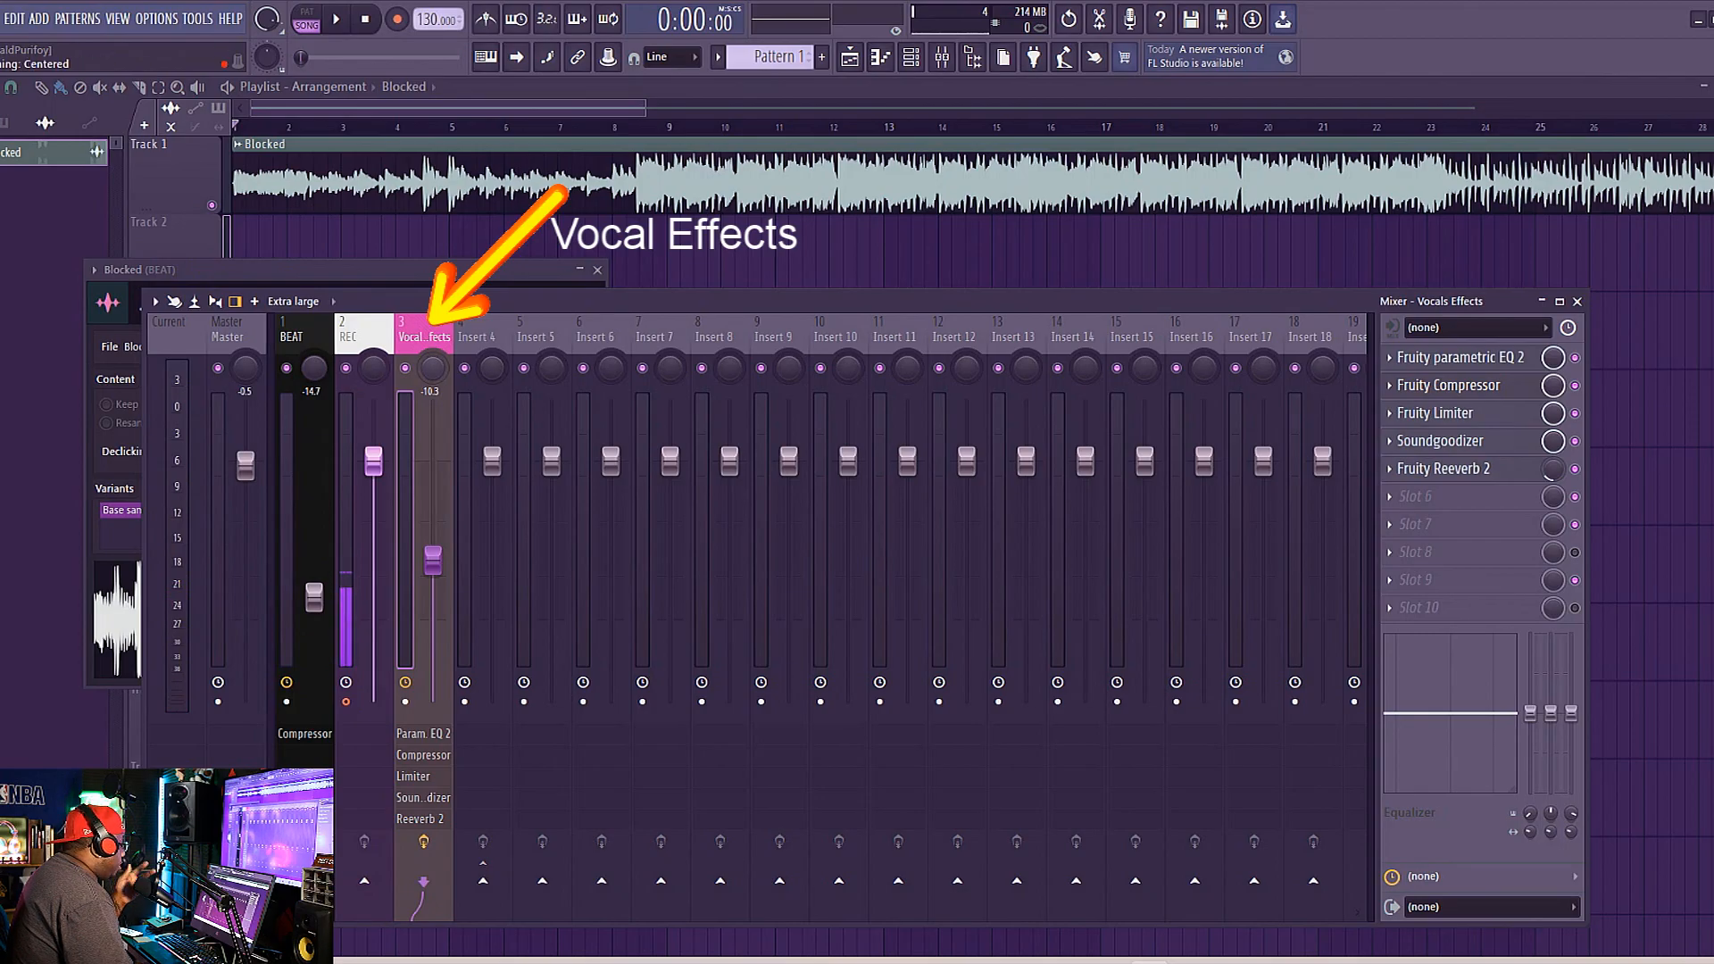
{"action": "left_click", "coordinate": [364, 336]}
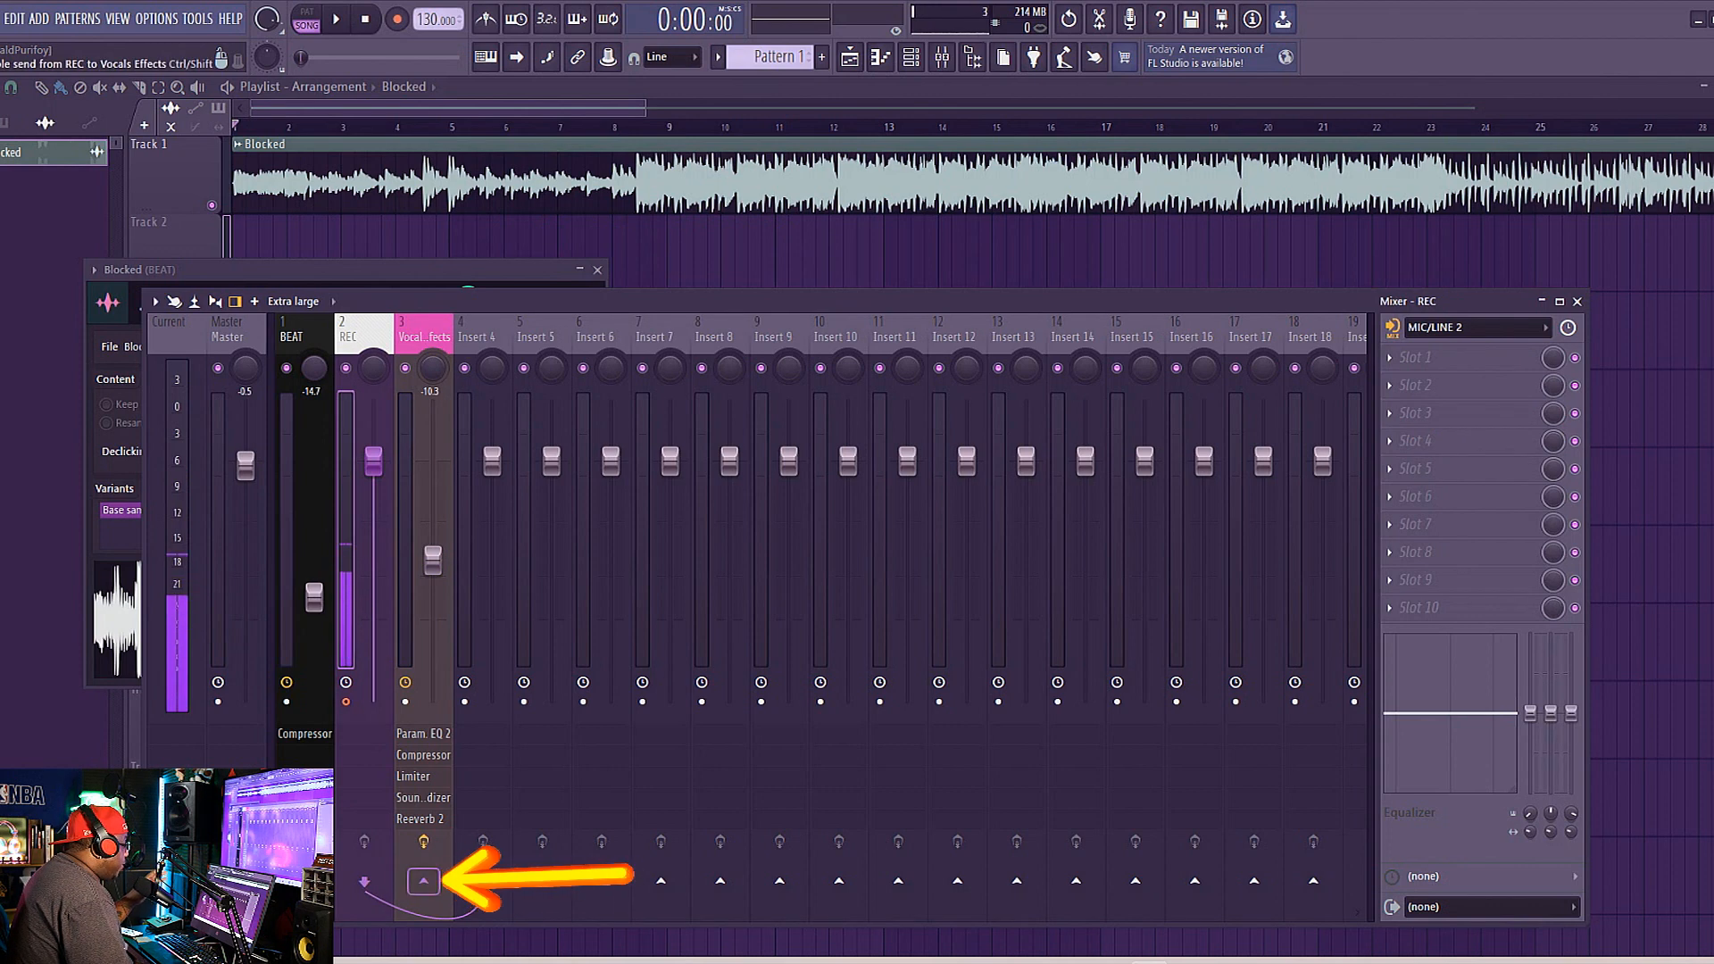
{"action": "right_click", "coordinate": [424, 882]}
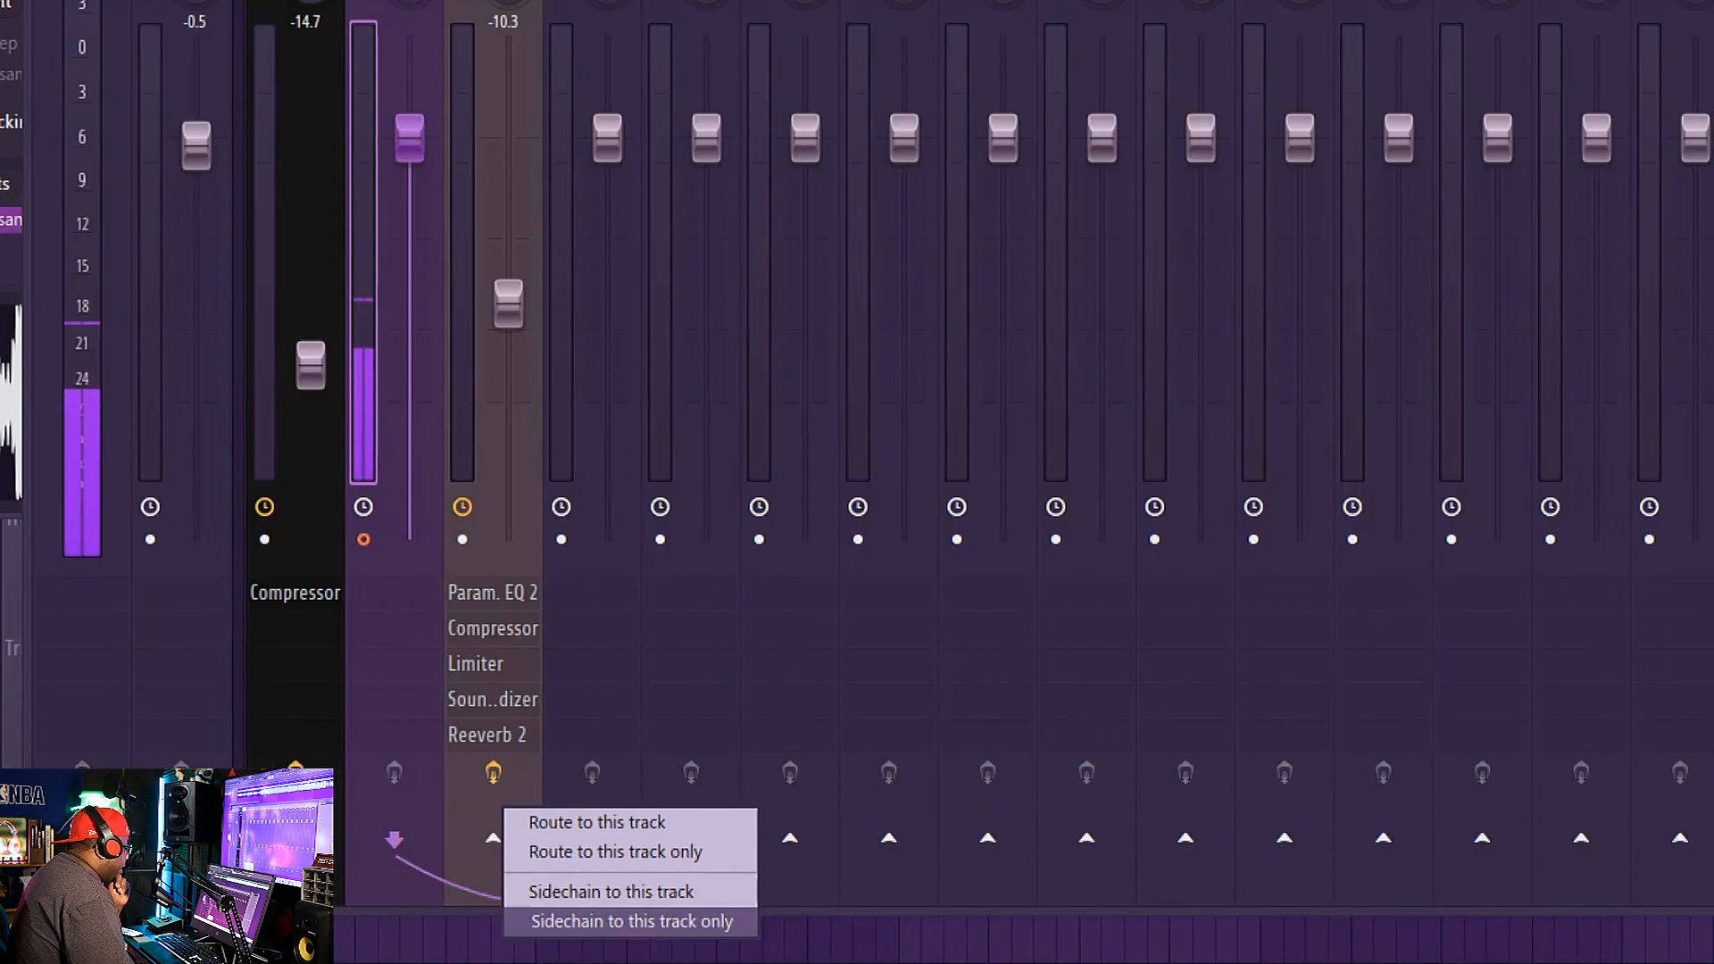
{"action": "left_click", "coordinate": [631, 921]}
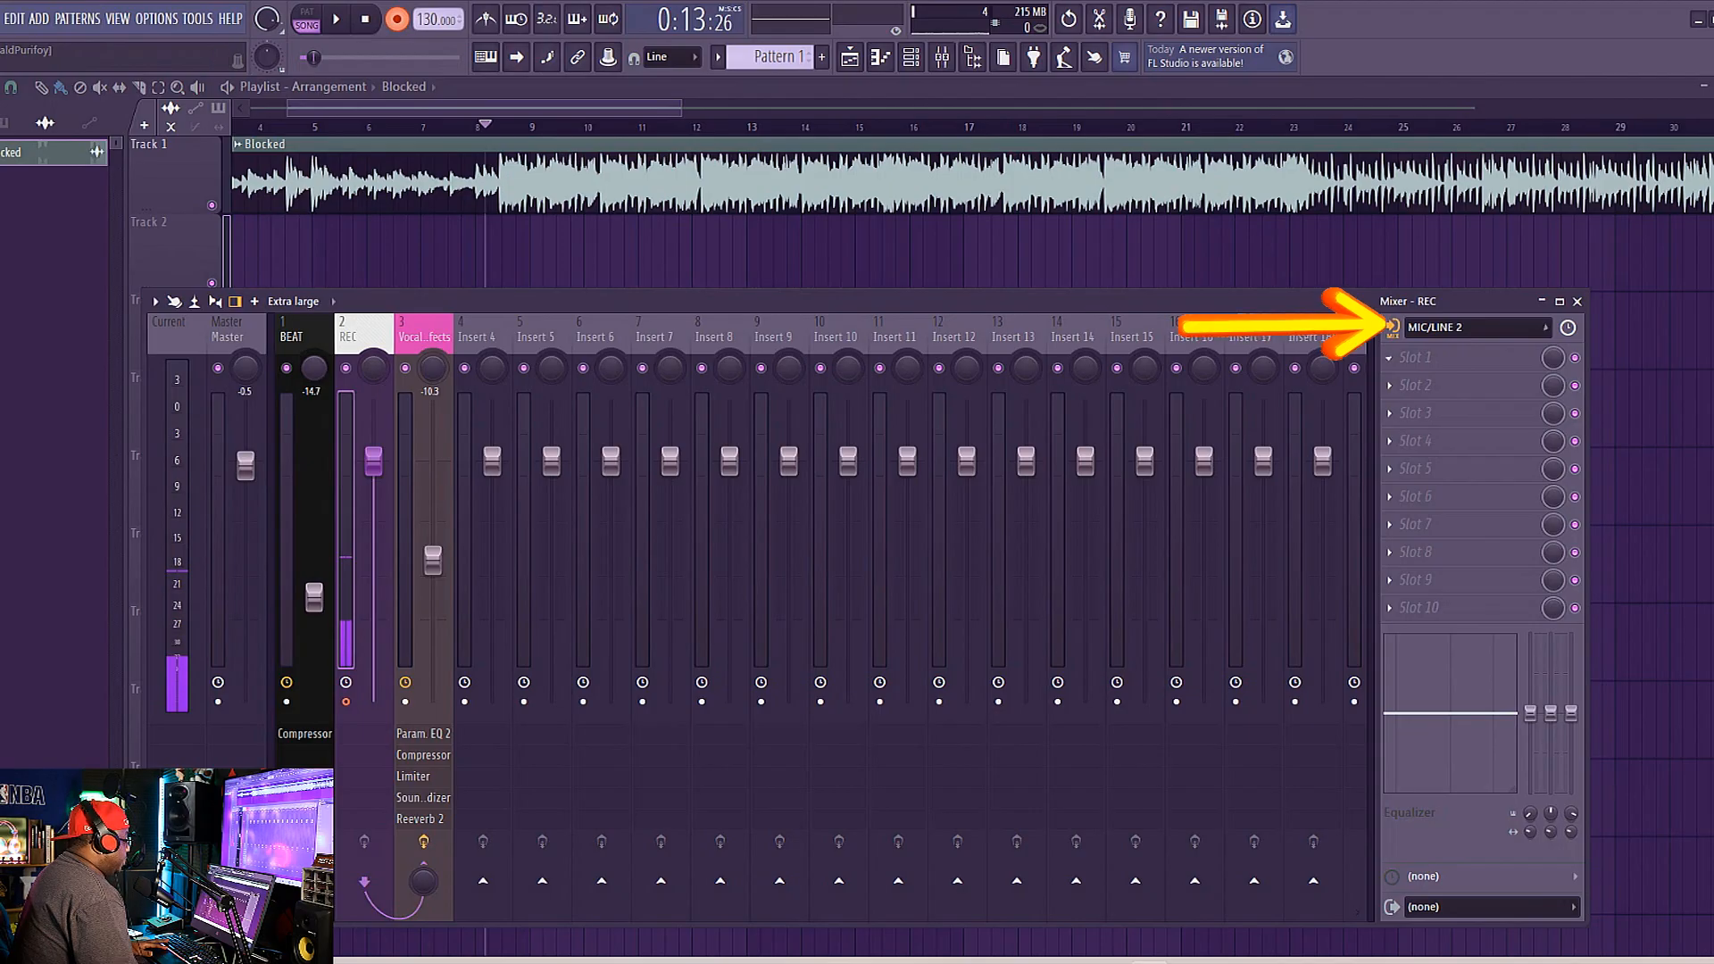
Record a first vocal take on playlist Track 2 from 0:13:26, using the REC track's MIC/LINE 2 input, for about four and a half bars.
{"action": "left_click", "coordinate": [1477, 327]}
{"action": "left_click", "coordinate": [1477, 327]}
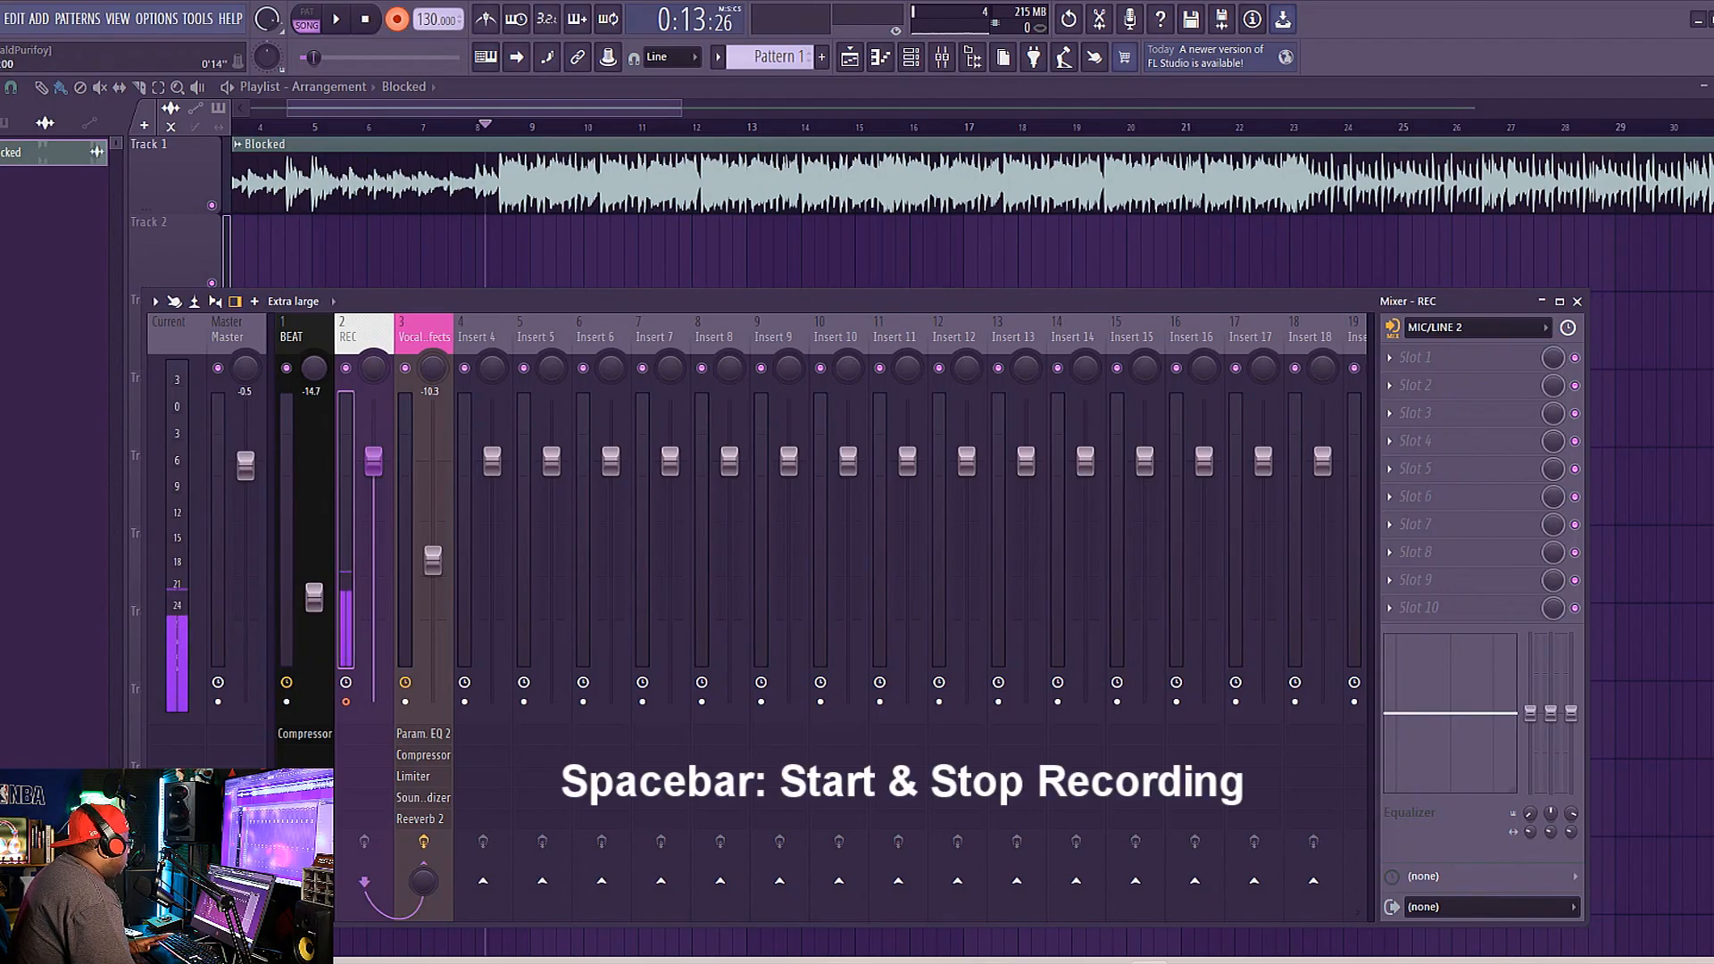
{"action": "key", "text": "F9"}
{"action": "scroll", "coordinate": [972, 527], "scroll_direction": "right", "scroll_amount": 1}
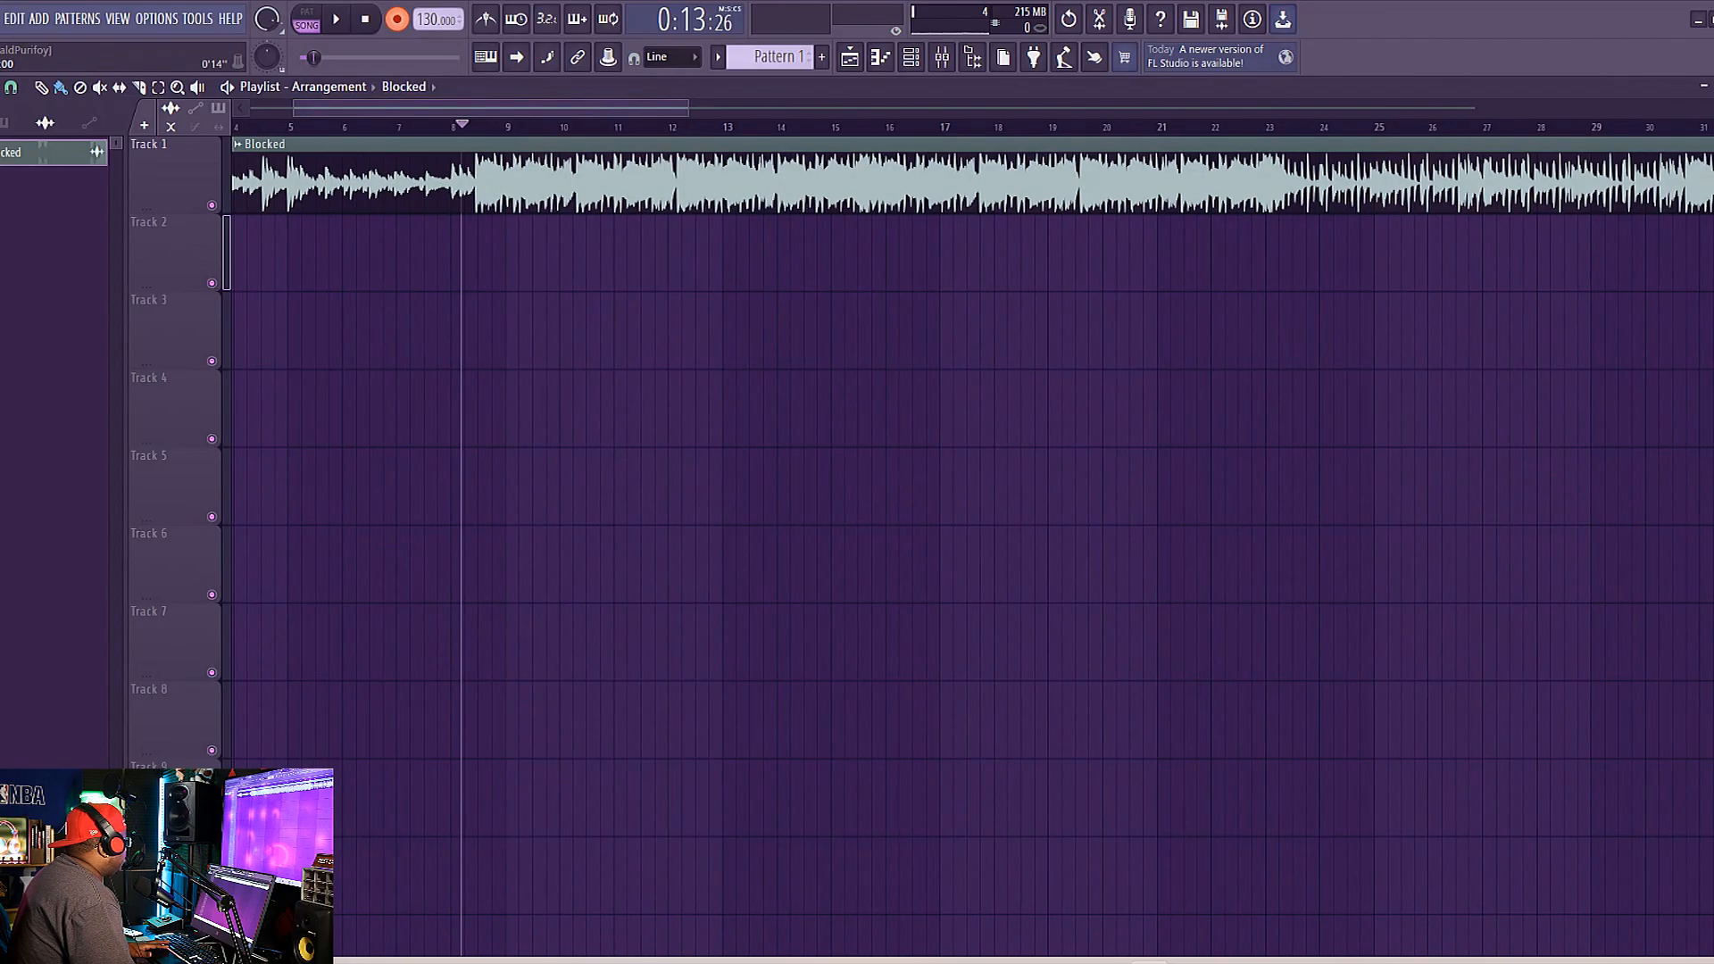
{"action": "key", "text": "space"}
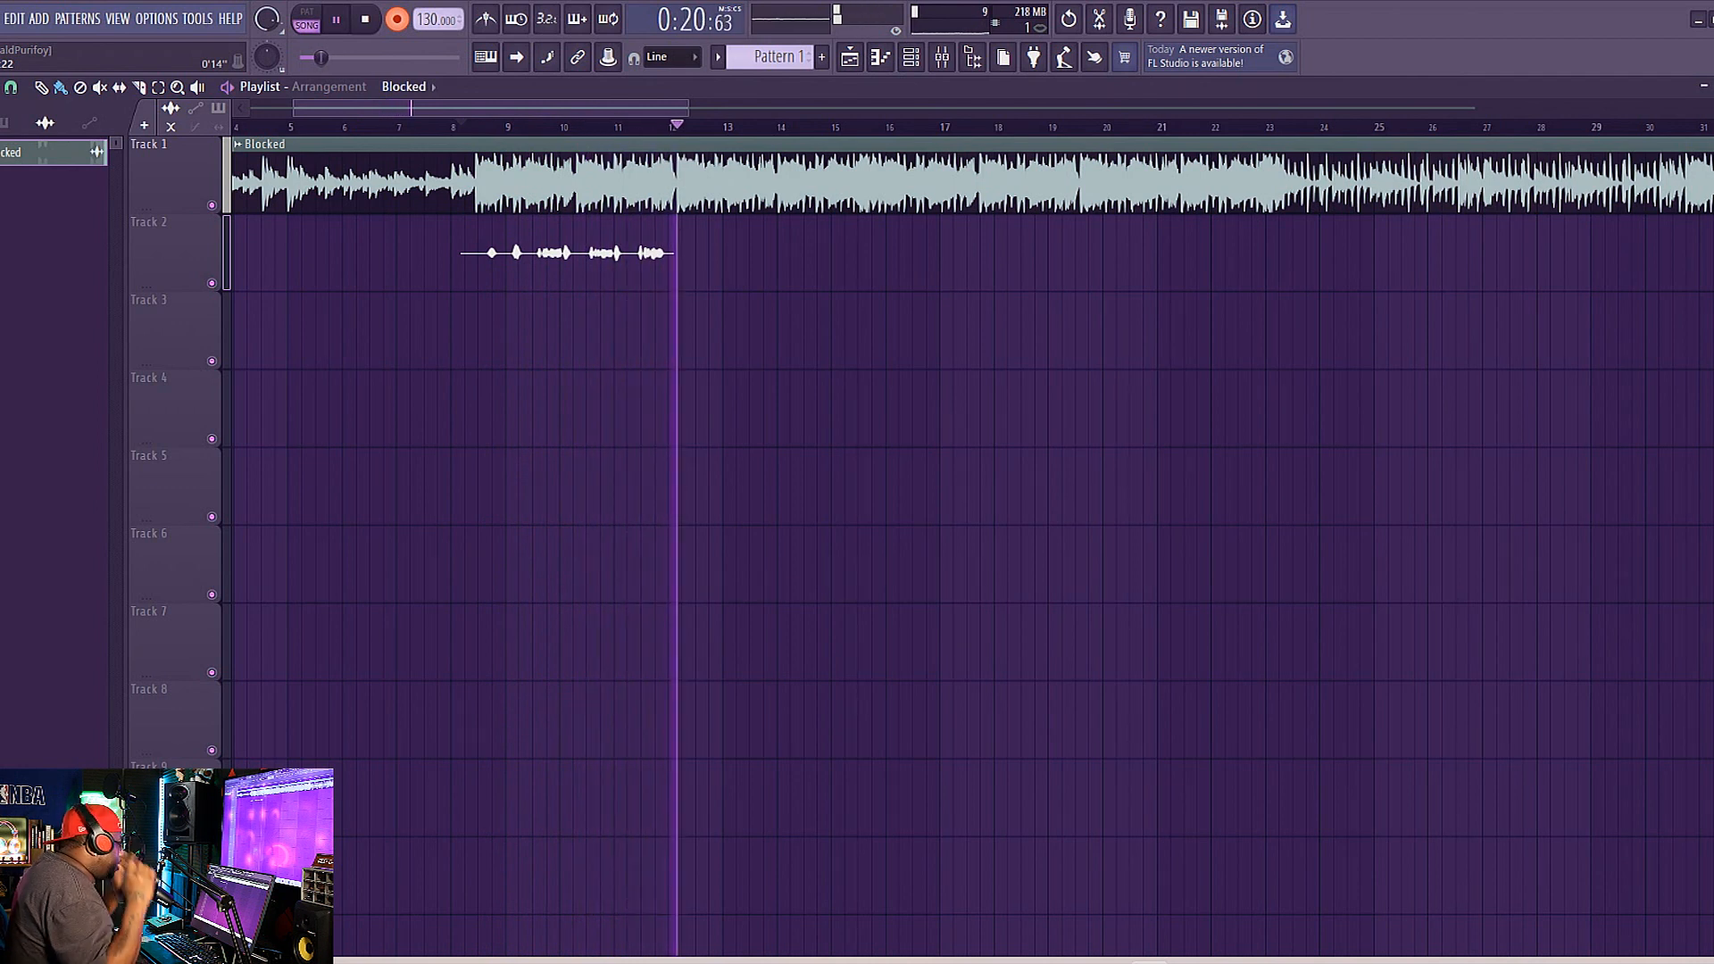
{"action": "key", "text": "space"}
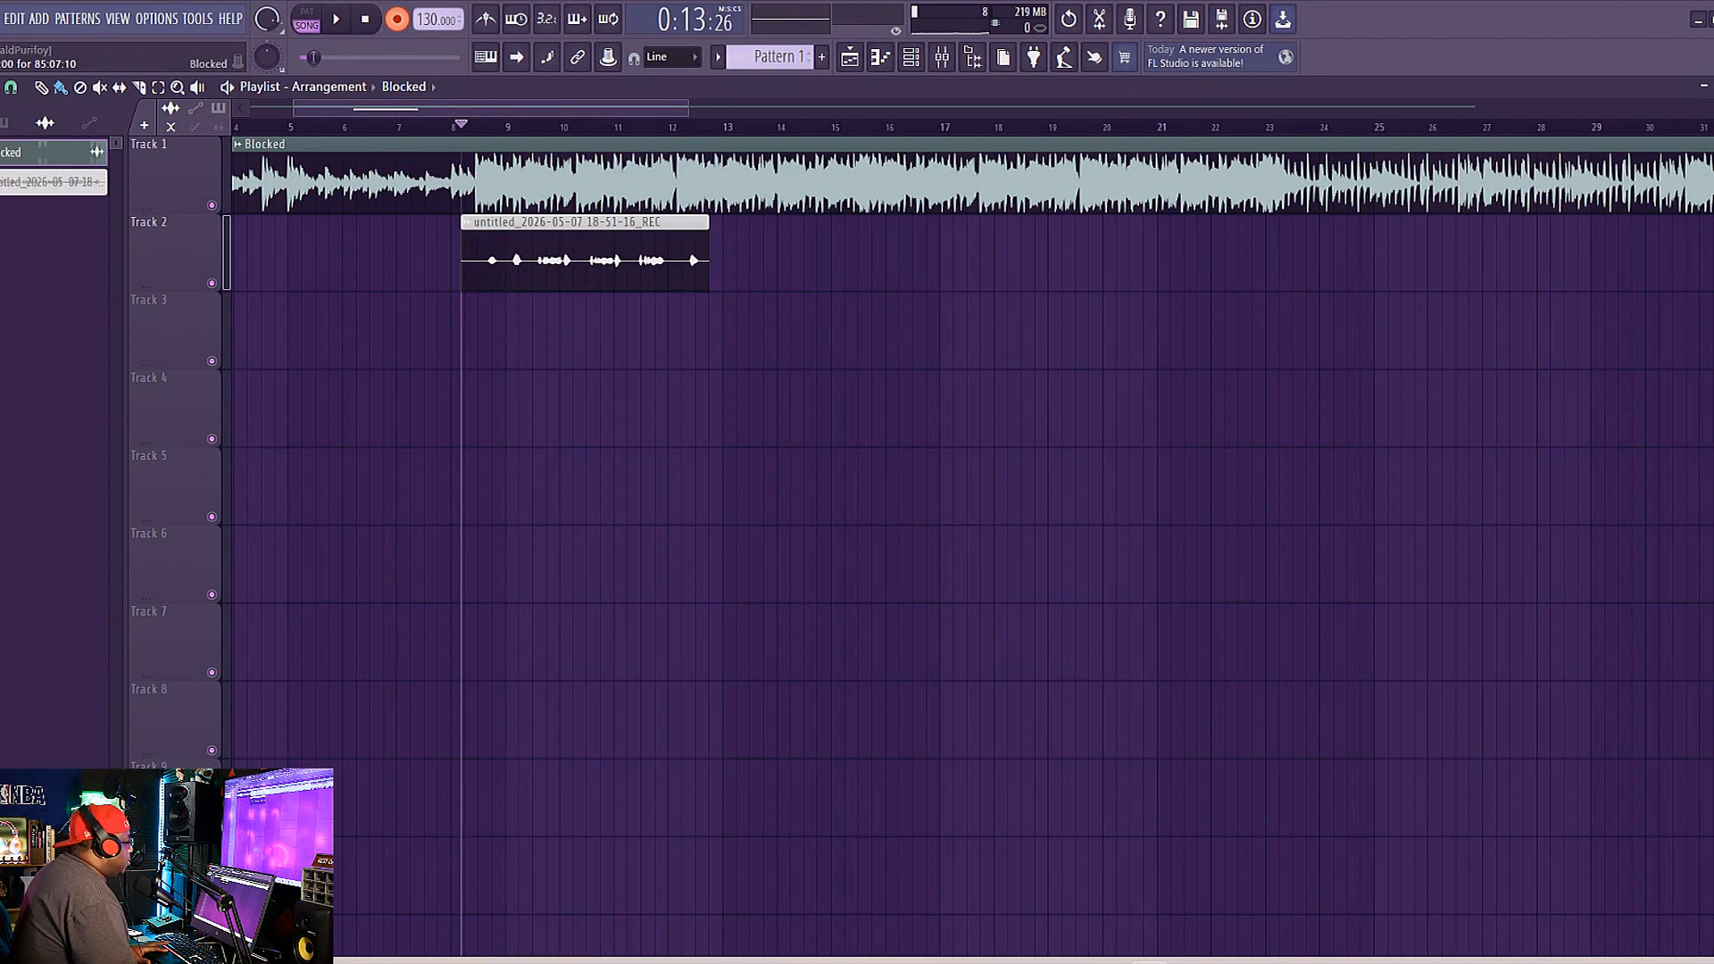
Record a second vocal take on Track 3 starting at 0:15:66, about four bars long and overlapping the first take.
{"action": "key", "text": "space"}
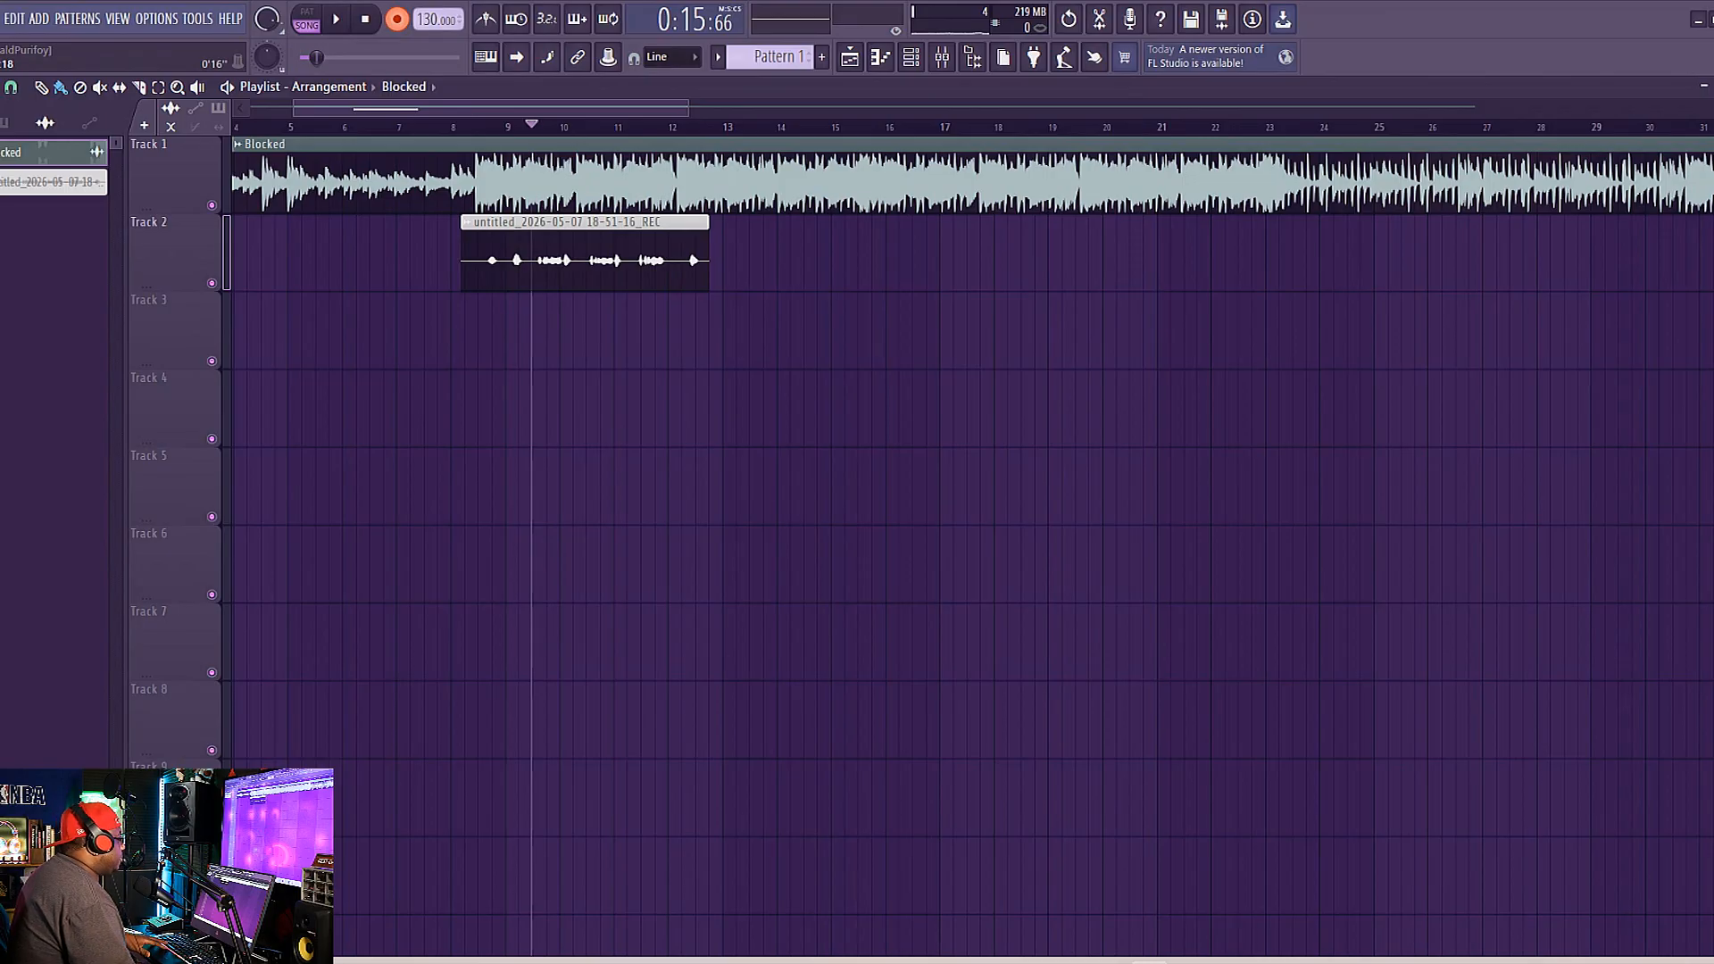
{"action": "key", "text": "space"}
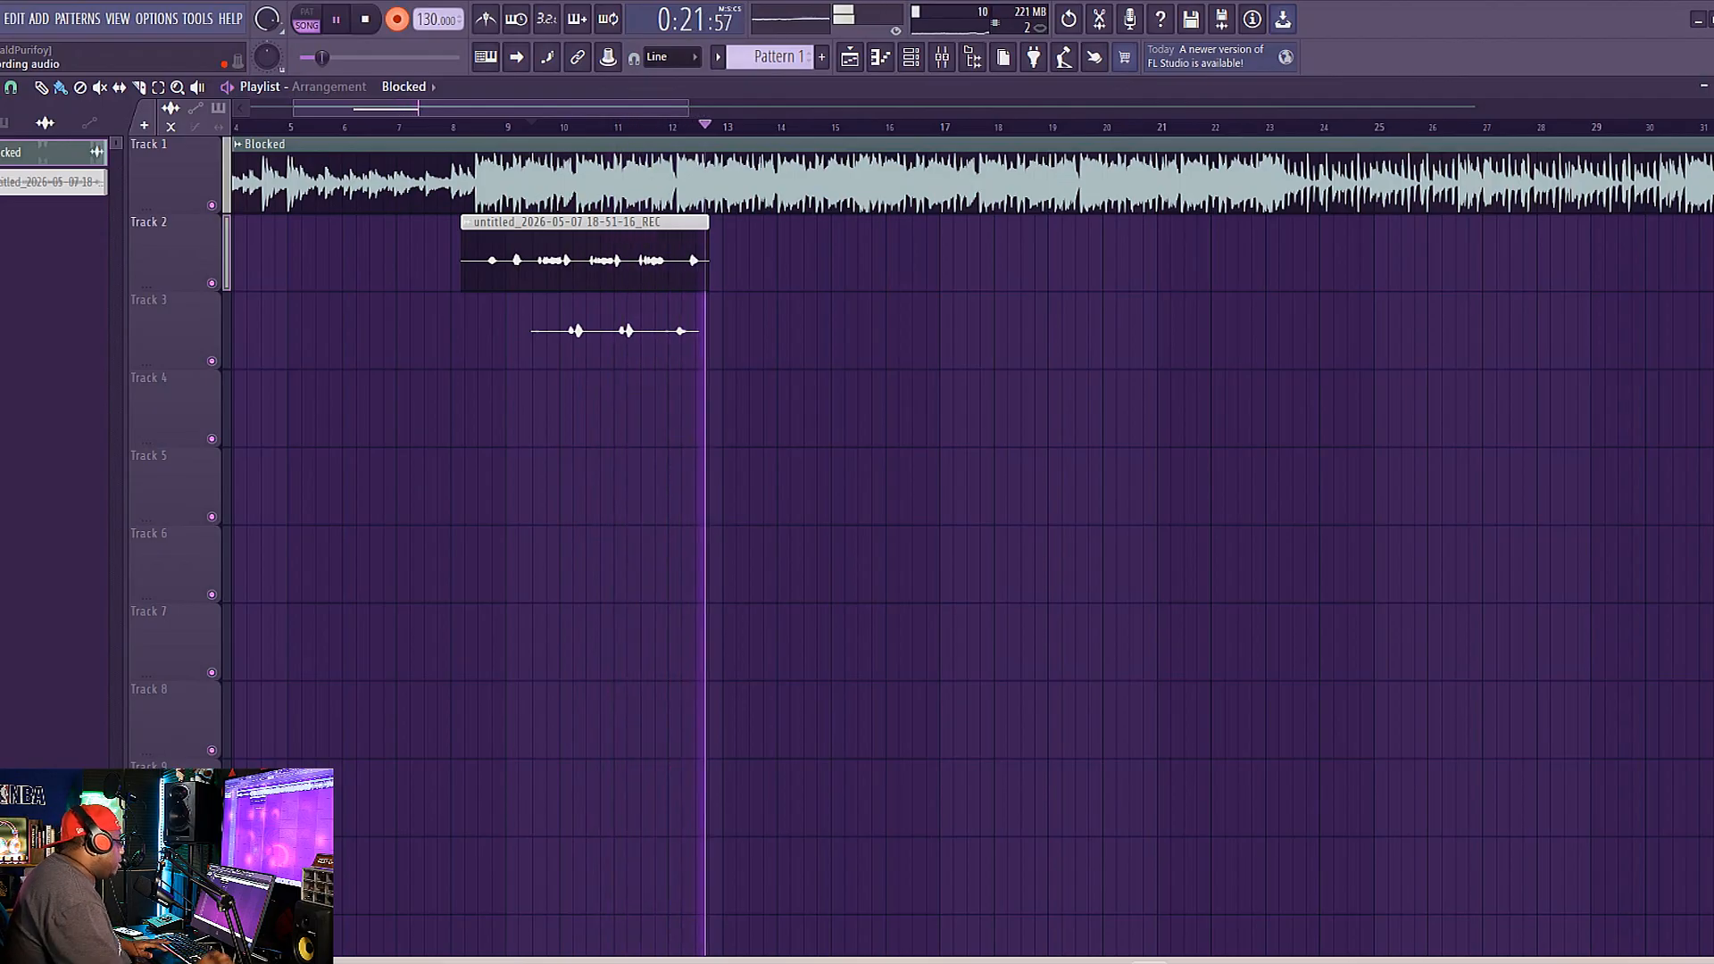
{"action": "key", "text": "space"}
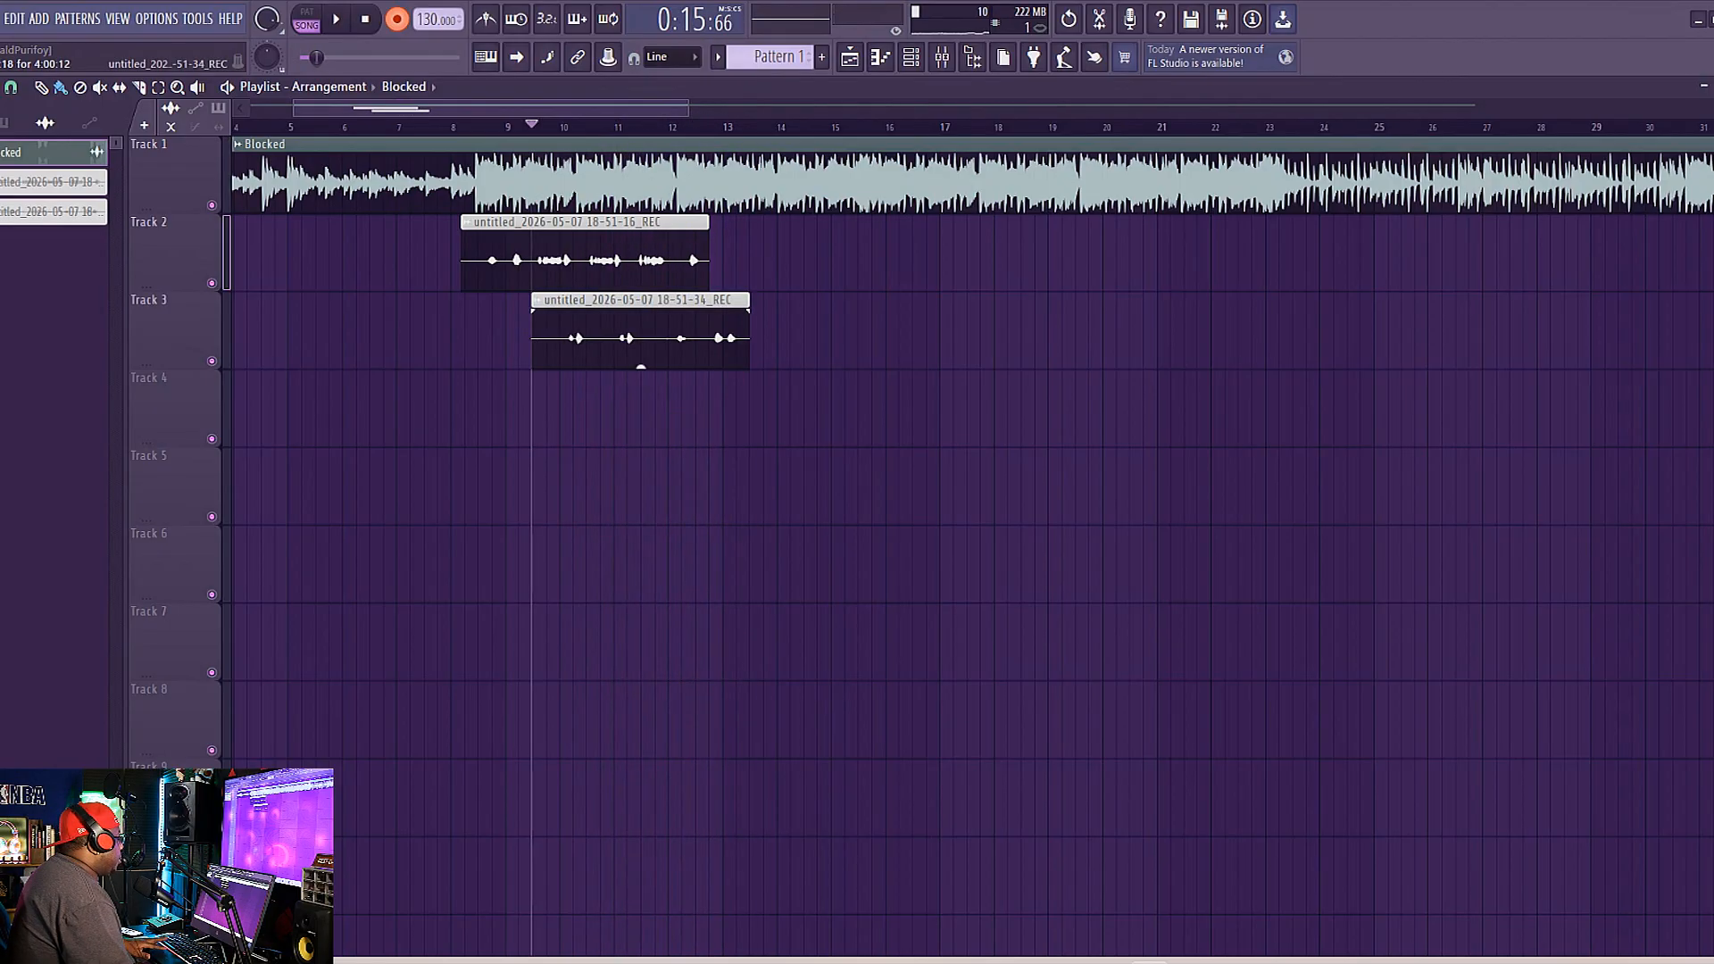
Disarm recording, play back the two takes with the beat, and lower the Vocals Effects mixer fader to -12.0 dB.
{"action": "key", "text": "ctrl+s"}
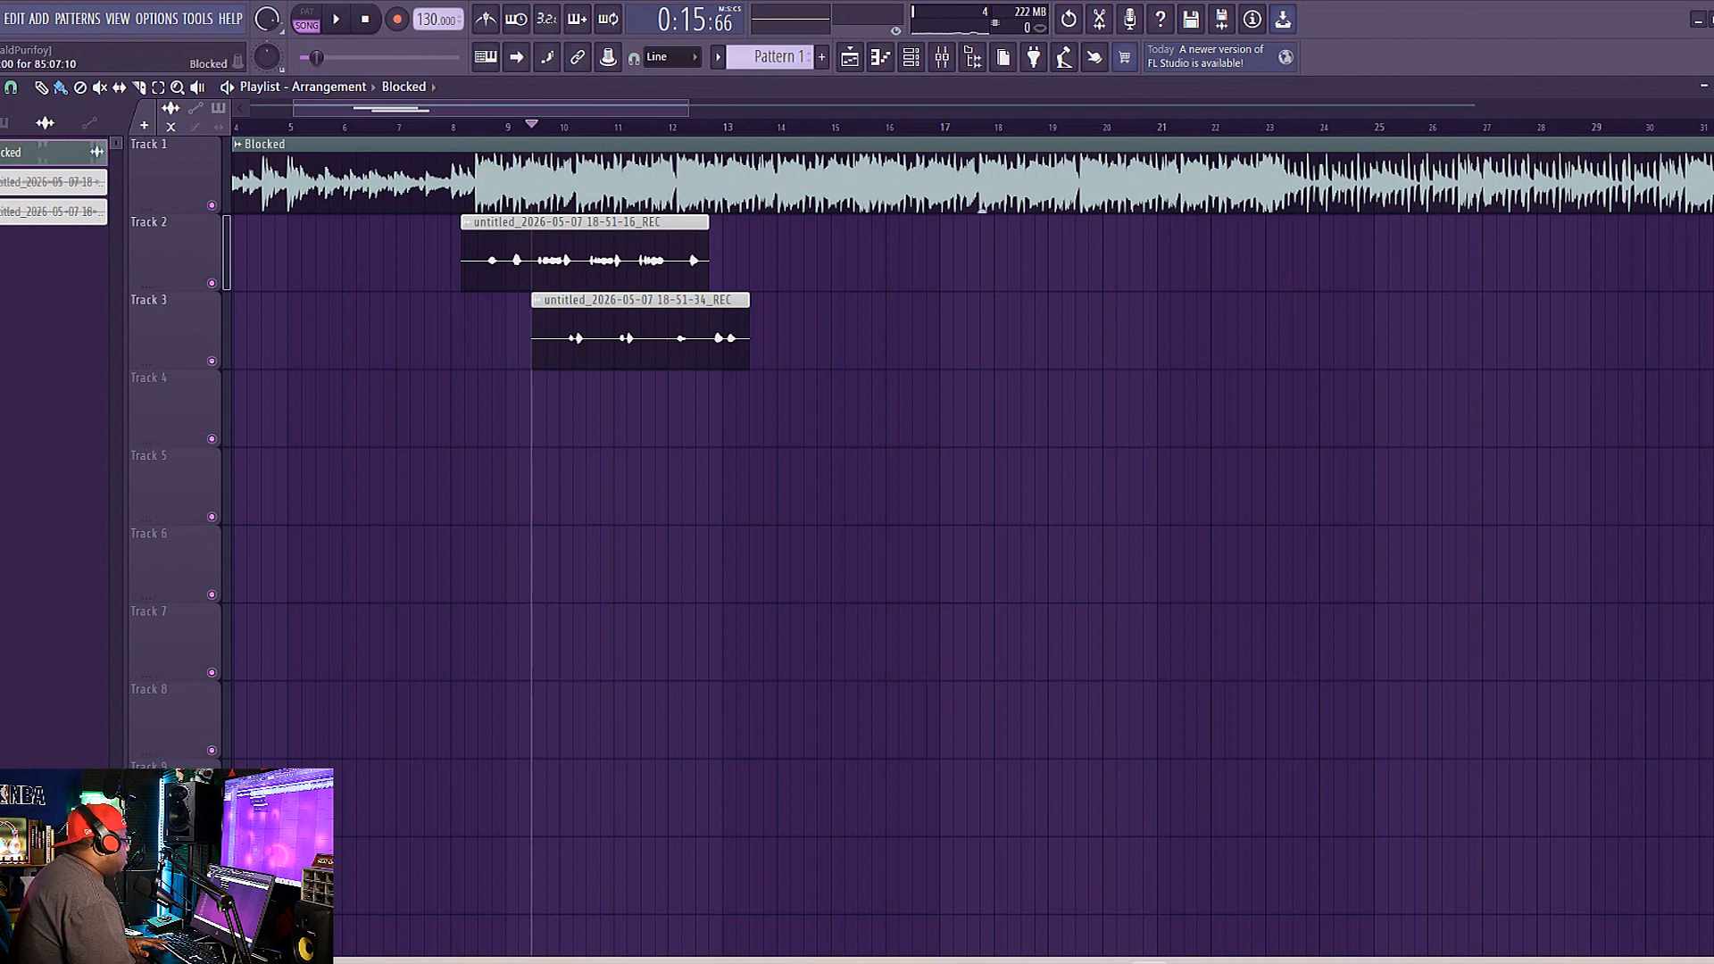
{"action": "key", "text": "space"}
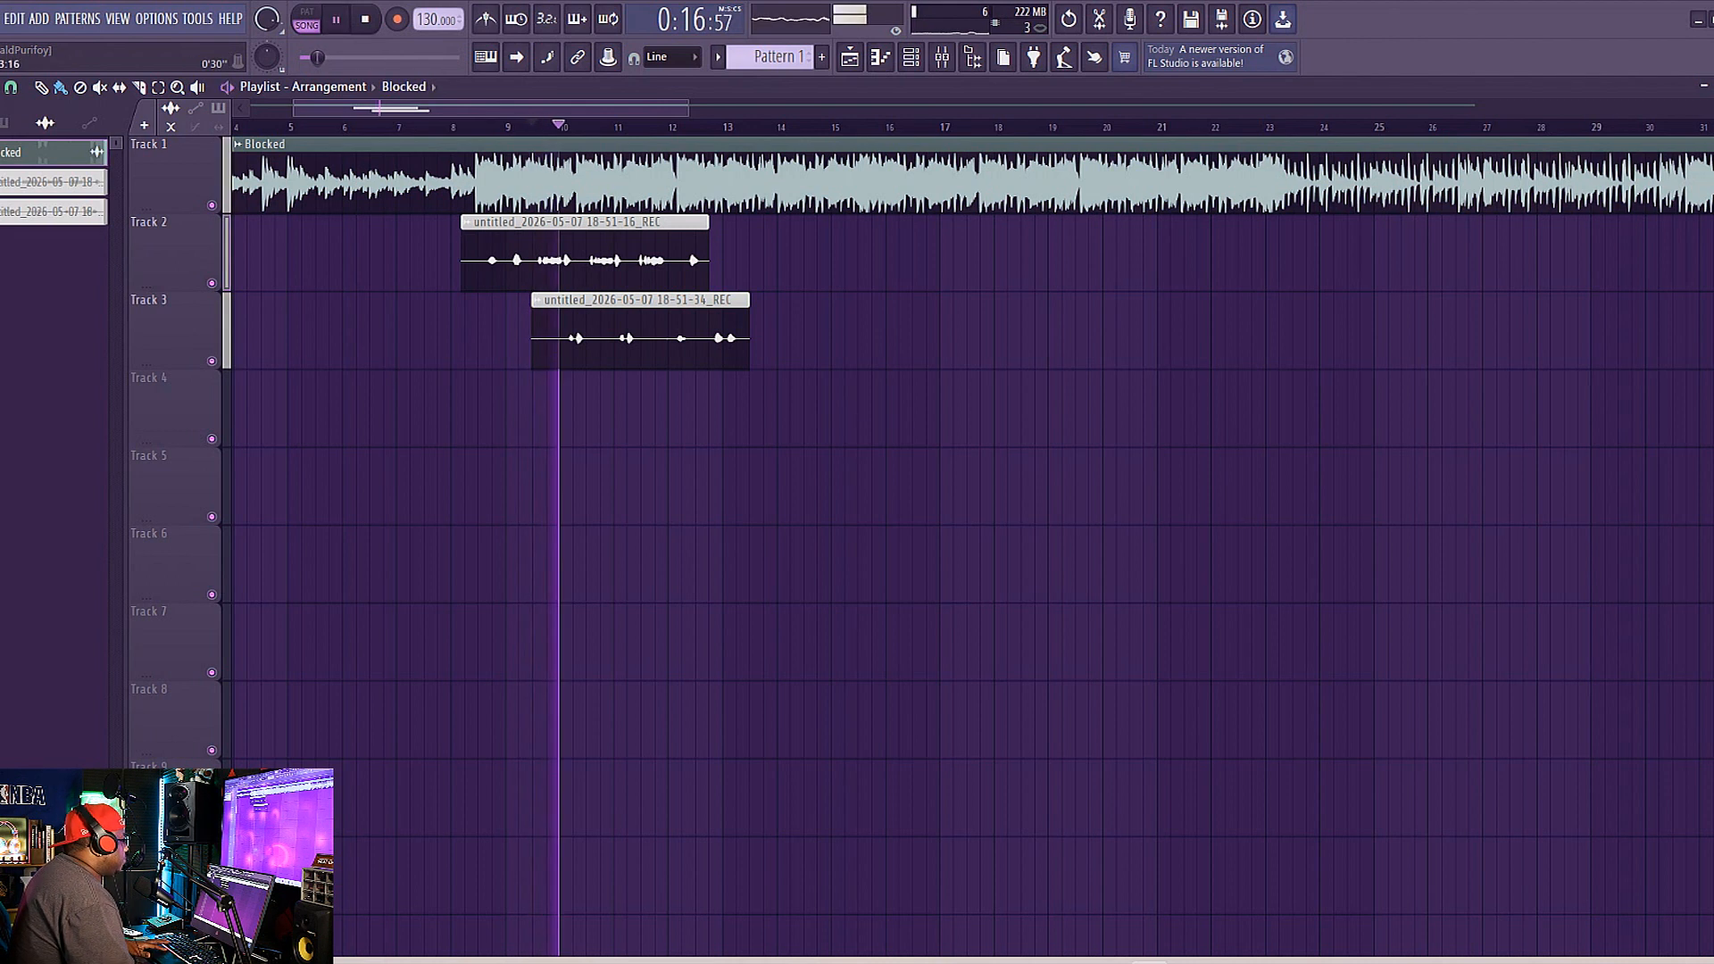
{"action": "left_click", "coordinate": [942, 56]}
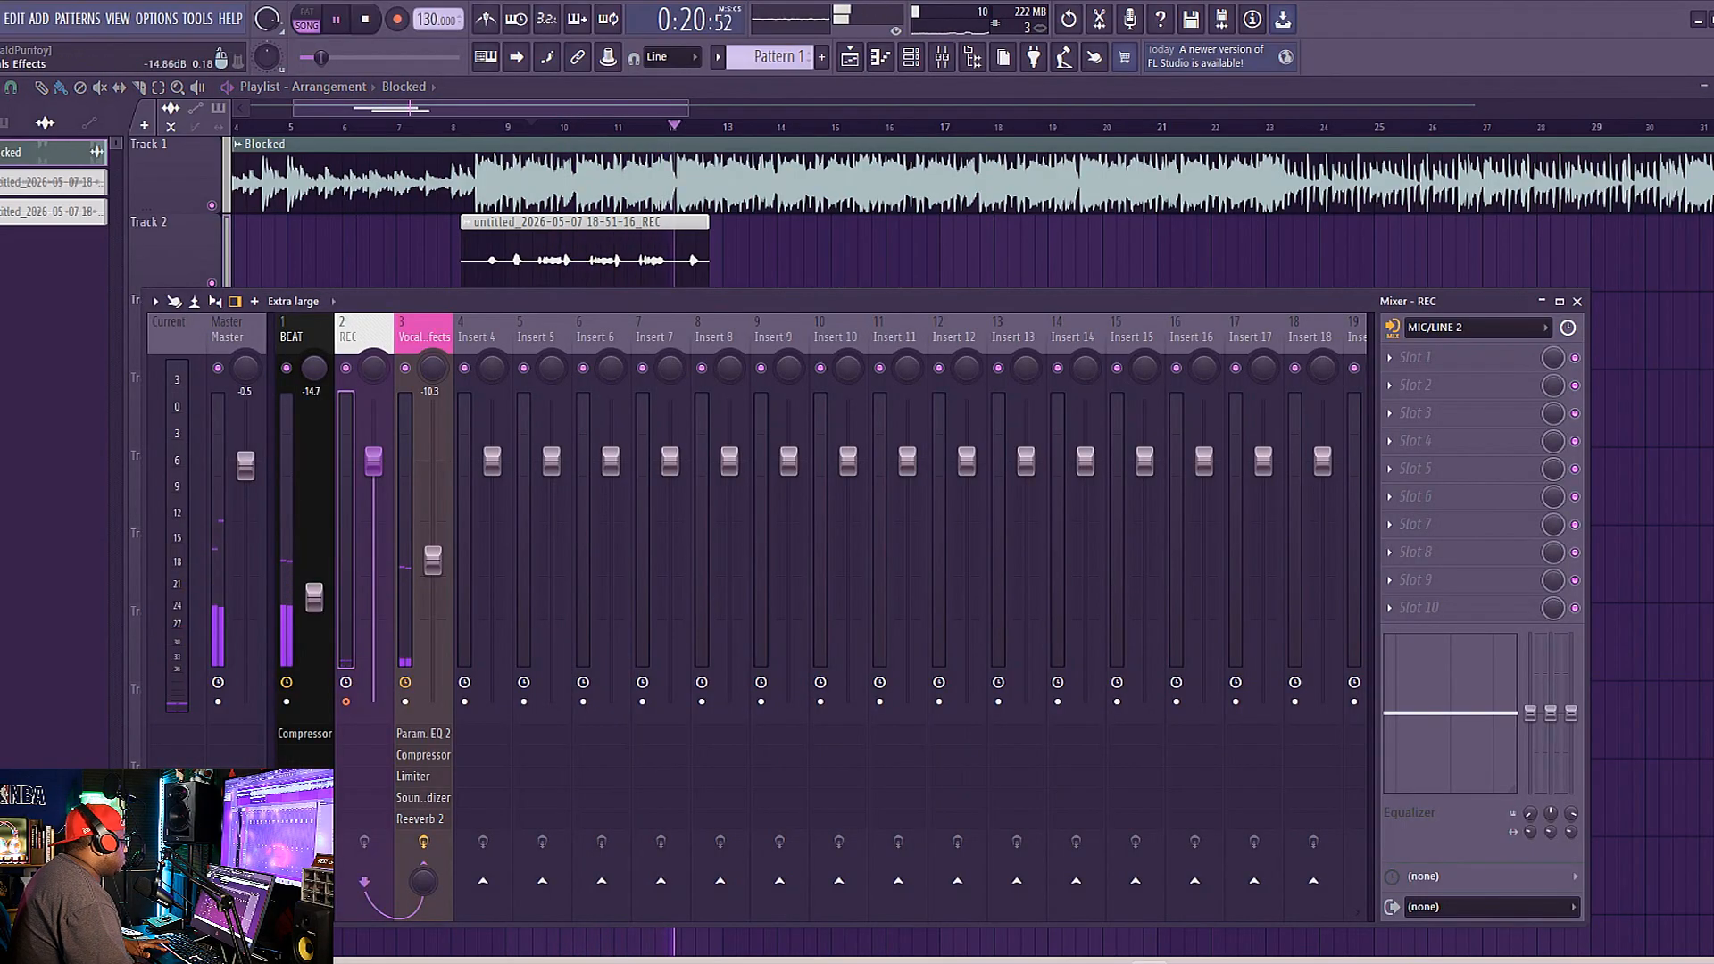
{"action": "left_click", "coordinate": [424, 337]}
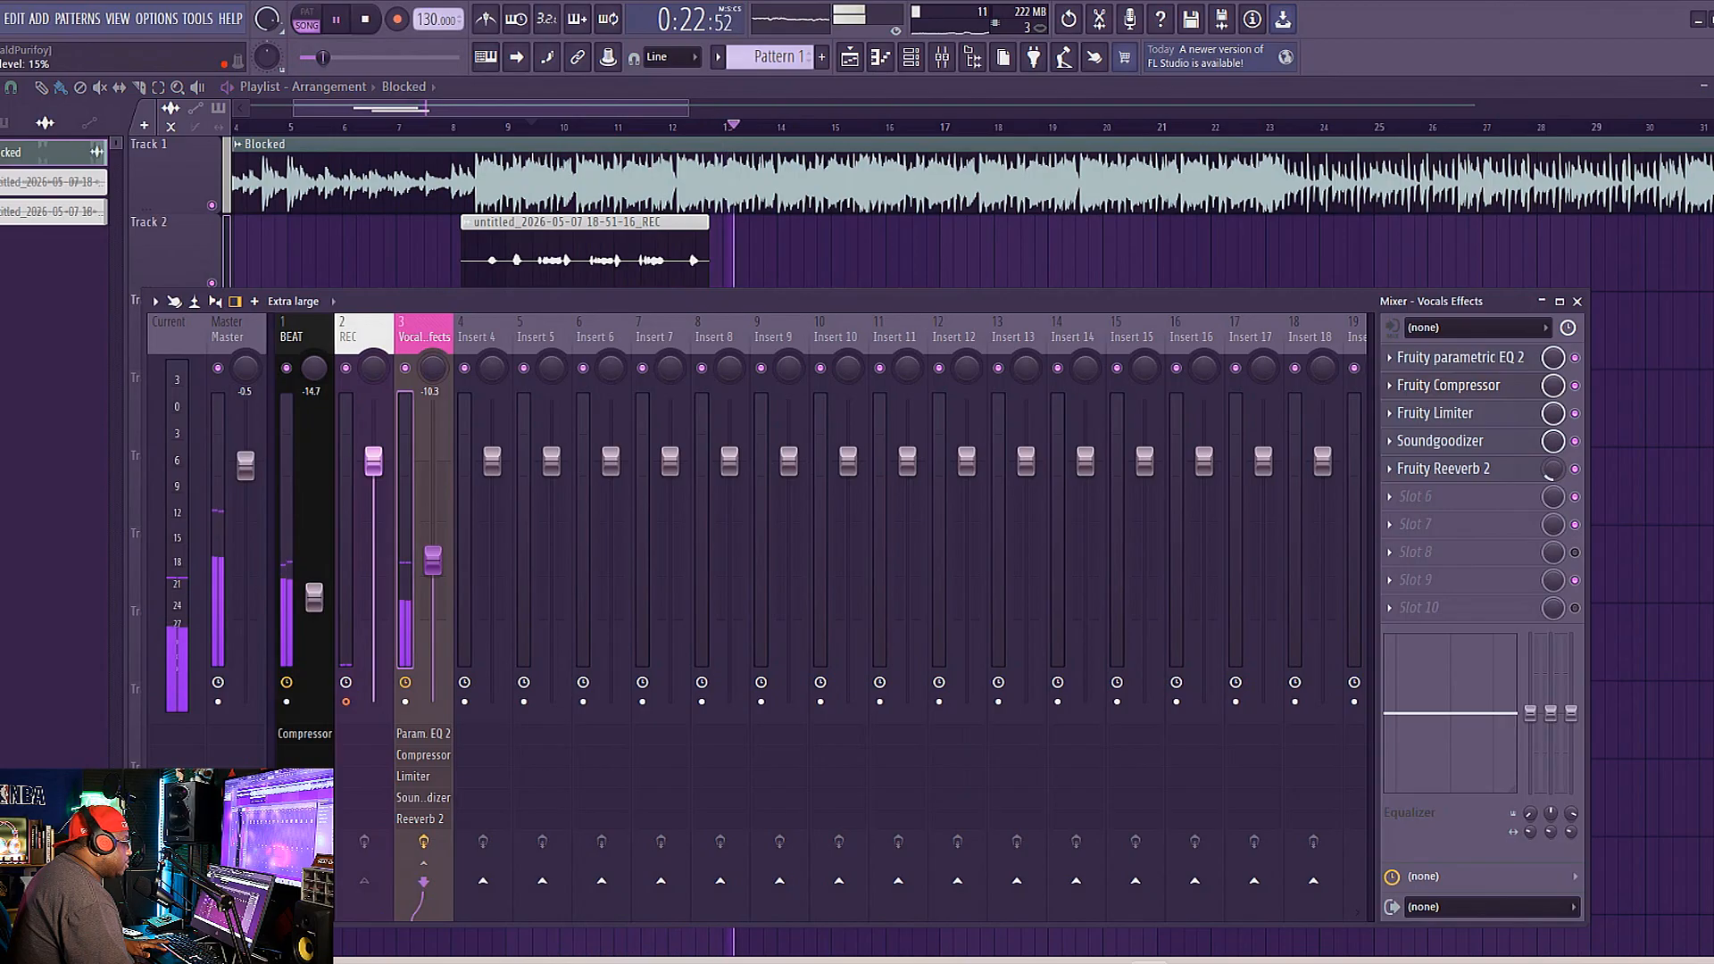
{"action": "key", "text": "space"}
{"action": "left_click_drag", "start_coordinate": [433, 560], "coordinate": [433, 576]}
{"action": "key", "text": "space"}
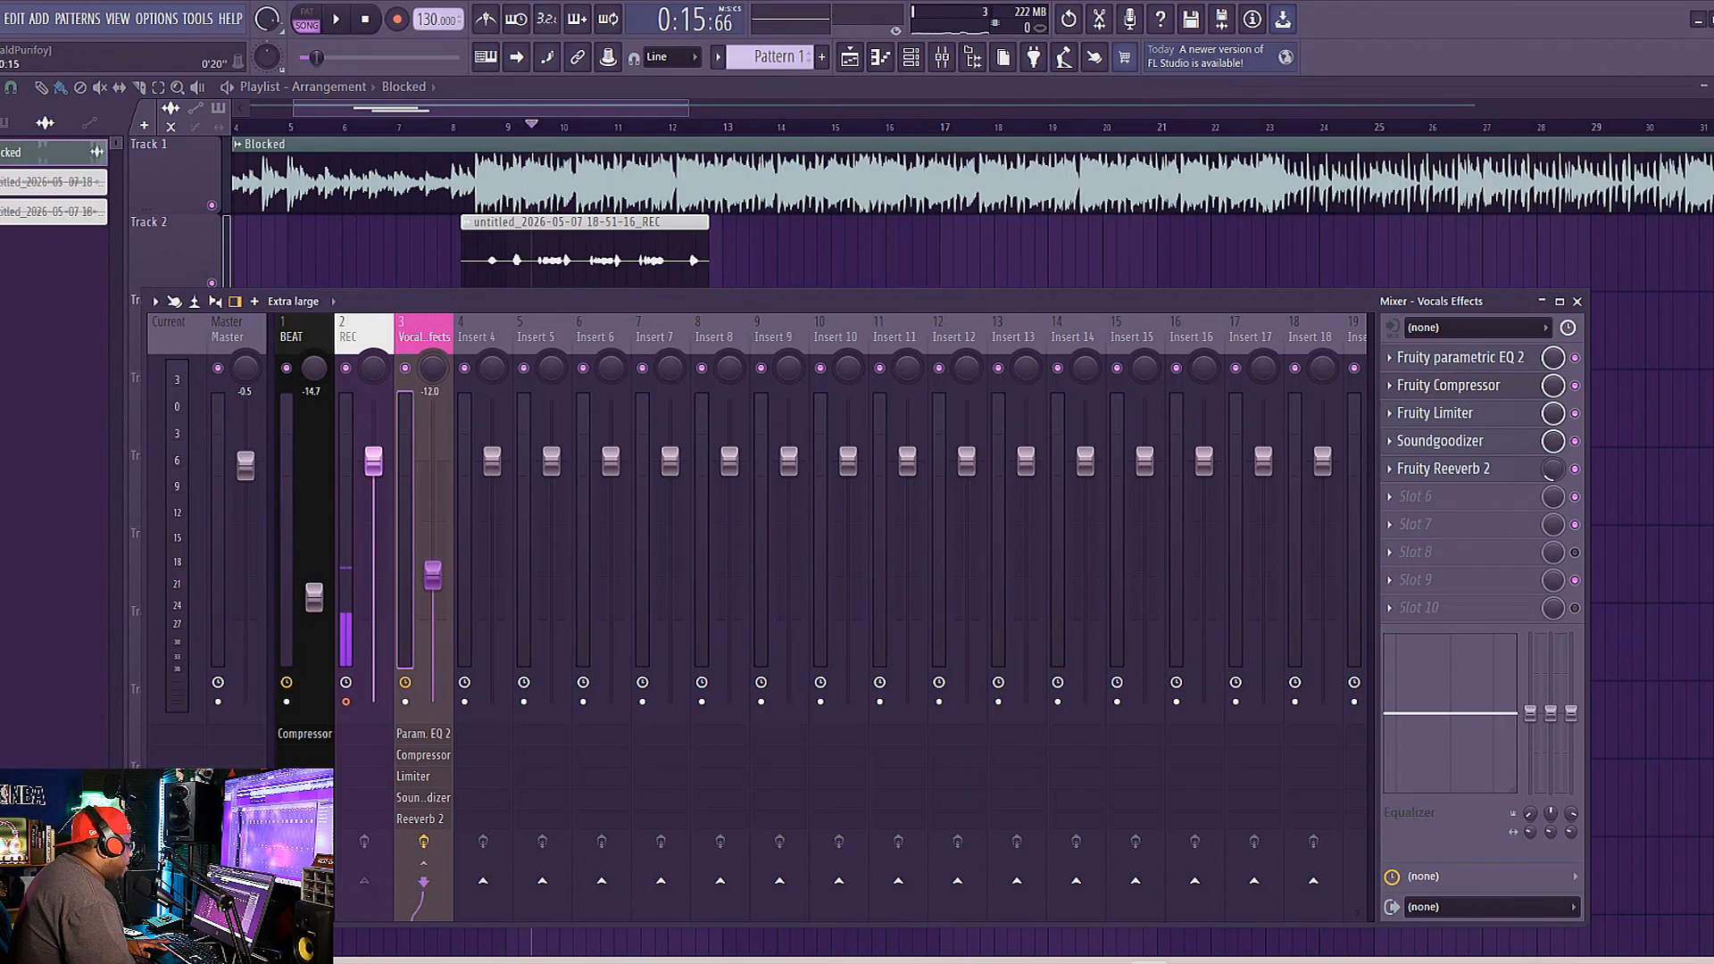
Rearm recording and record a third vocal take on Track 4 starting at 0:18:68, about three and a half bars long.
{"action": "key", "text": "F9"}
{"action": "key", "text": "space"}
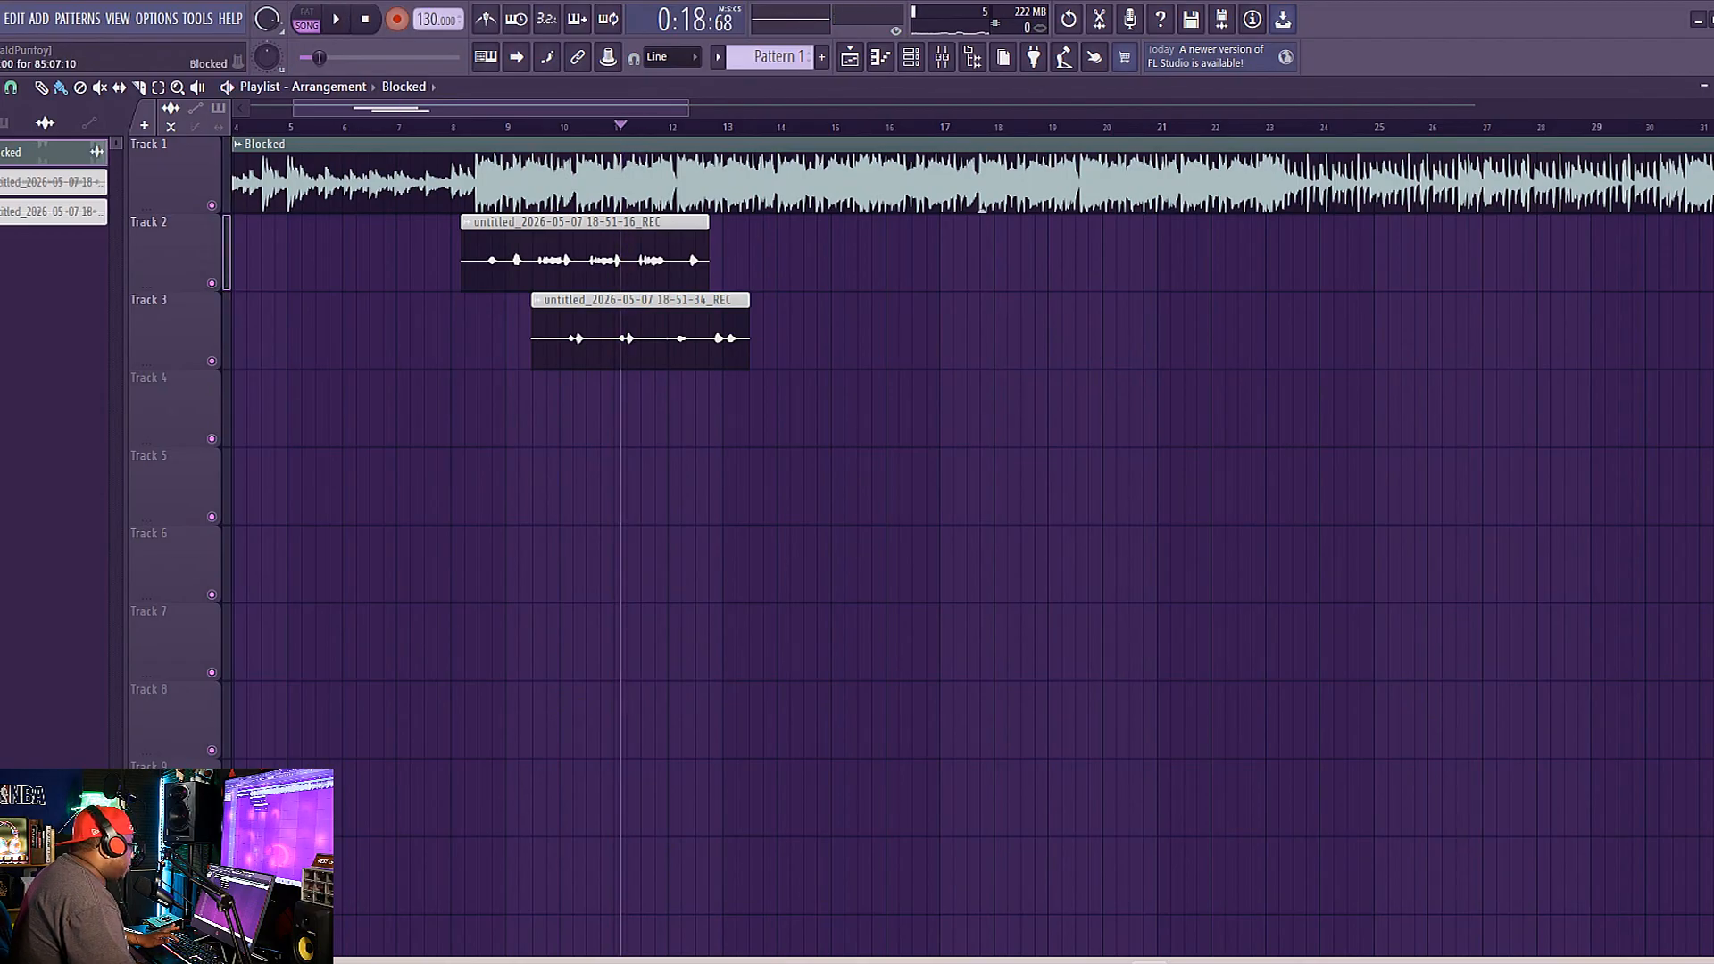
{"action": "key", "text": "space"}
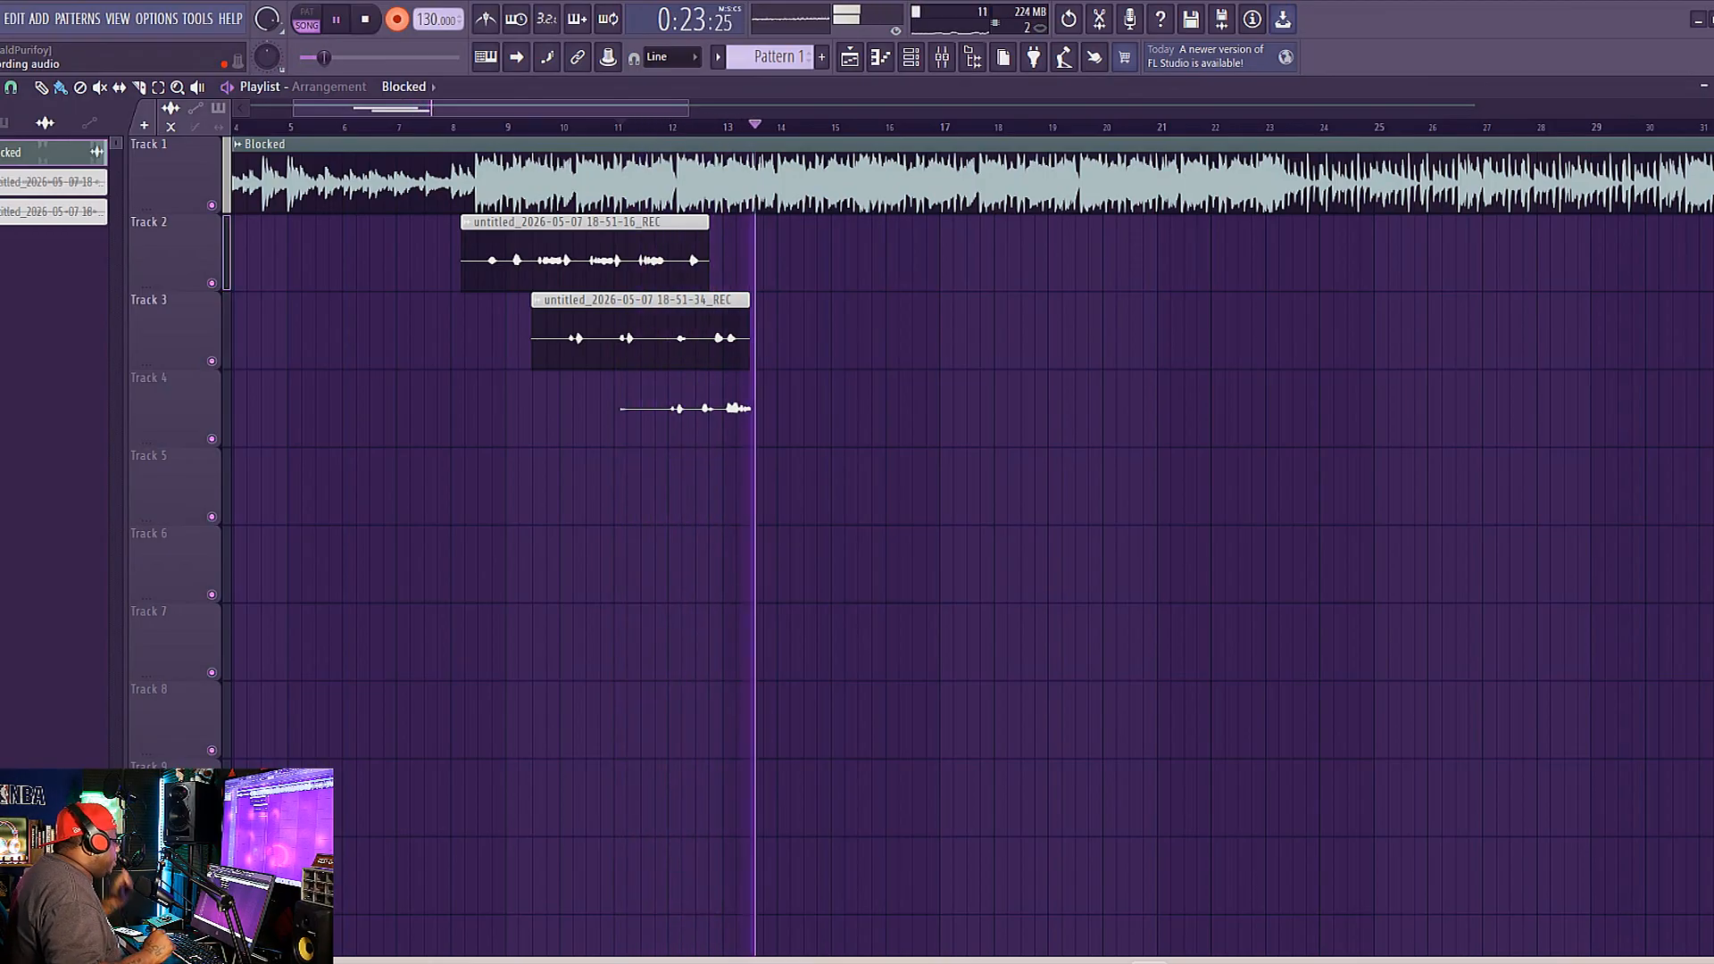
{"action": "key", "text": "space"}
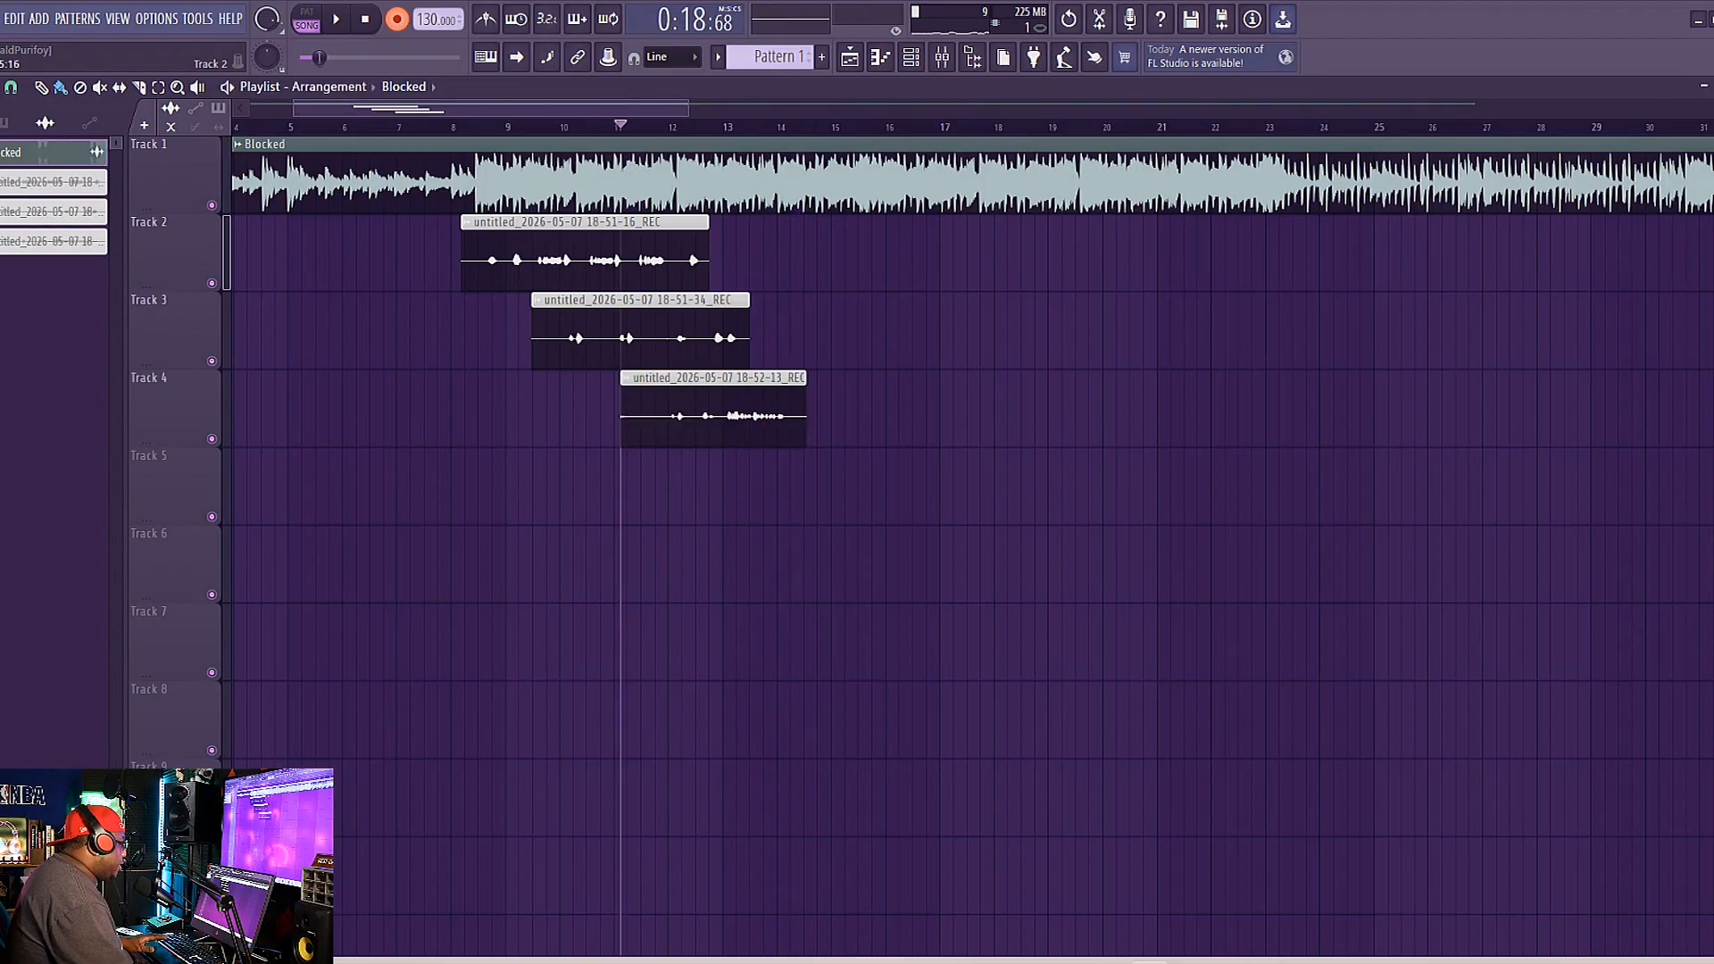
Record two more vocal takes of about two bars each, on Track 2 from 0:22:47 and on Track 3 from 0:24:13.
{"action": "key", "text": "space"}
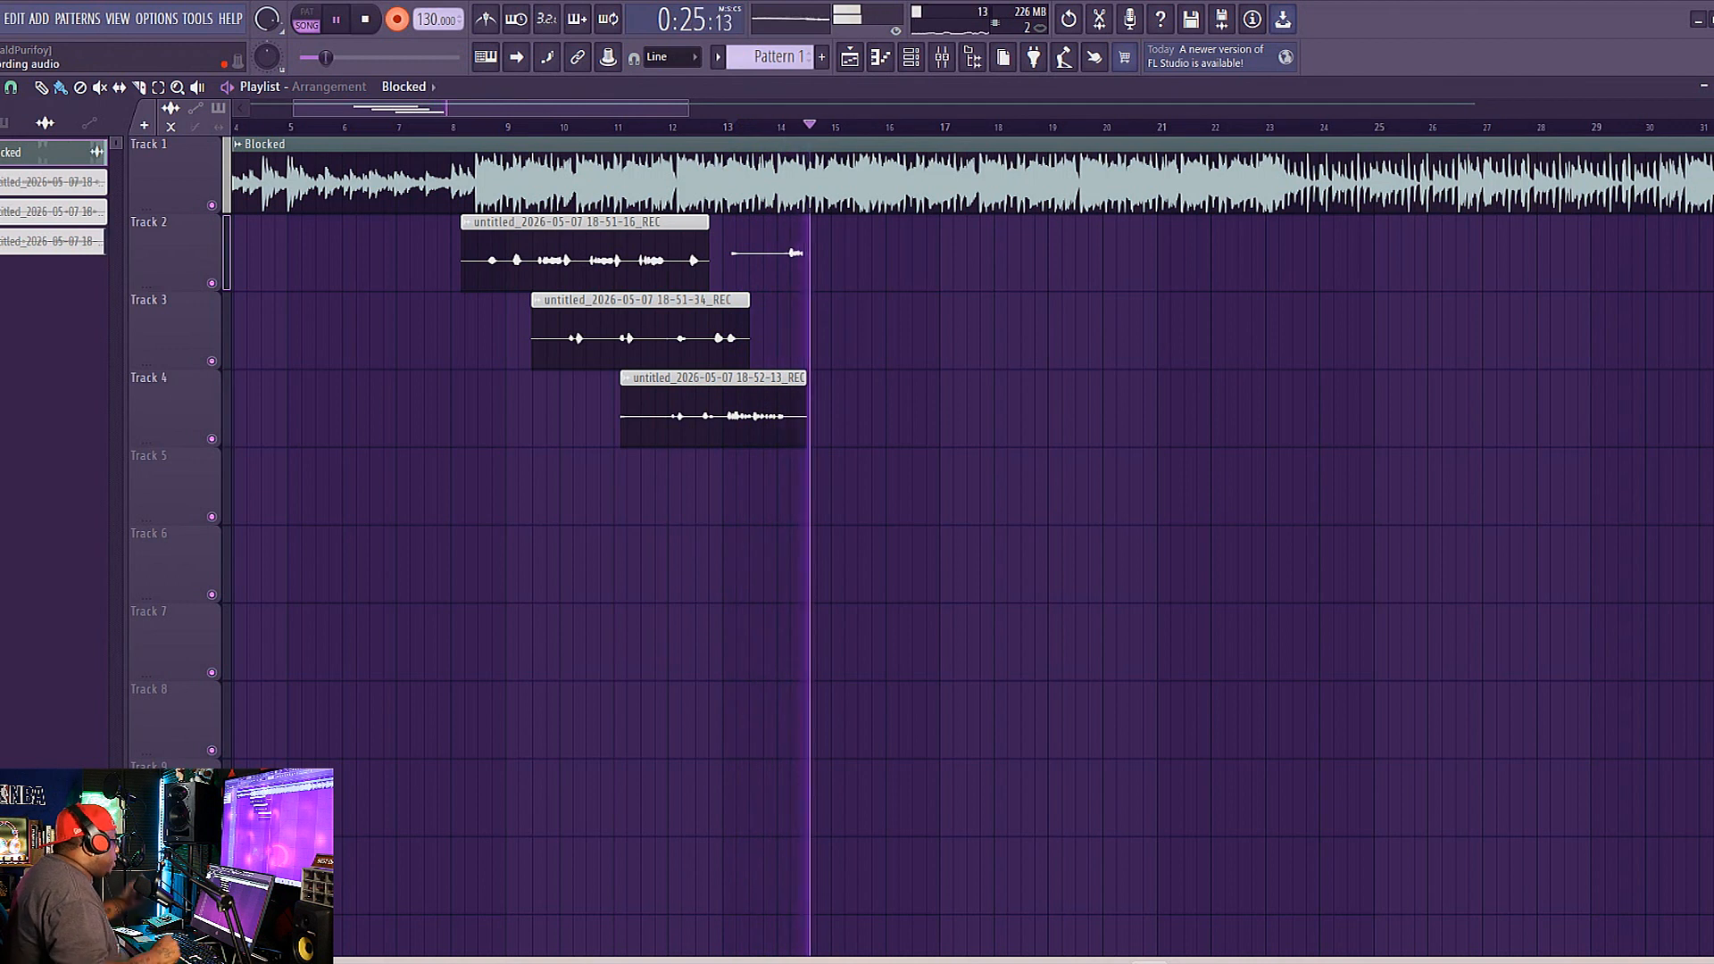
{"action": "key", "text": "space"}
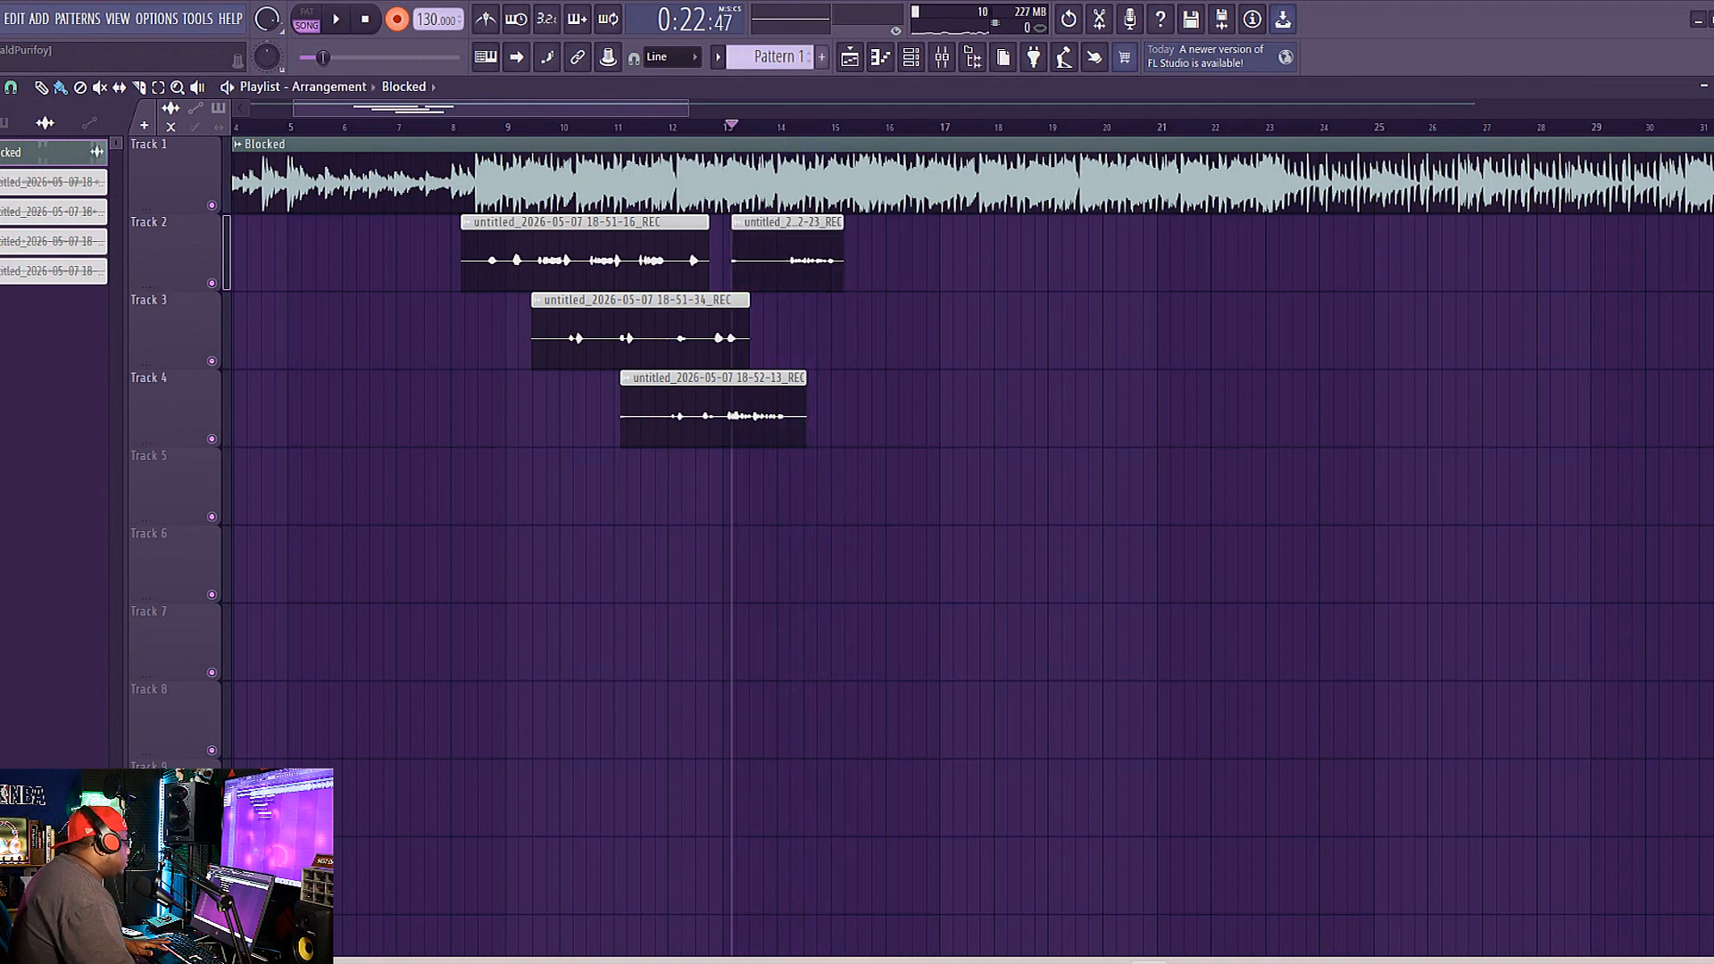
{"action": "key", "text": "space"}
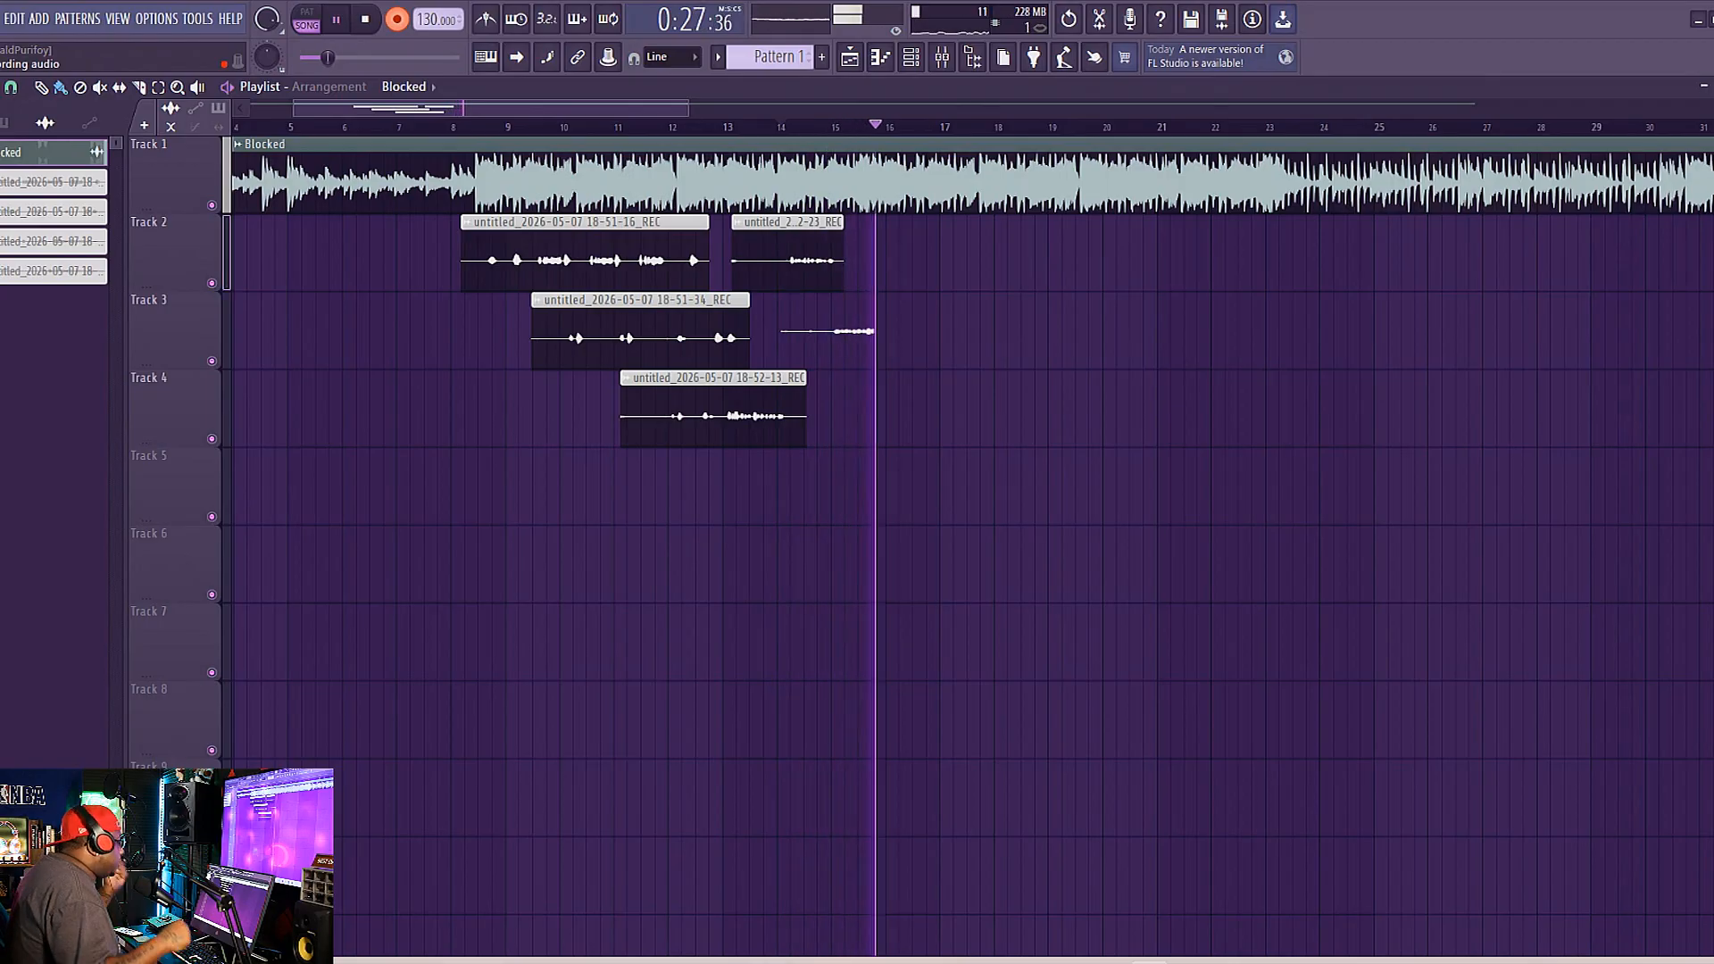
{"action": "key", "text": "space"}
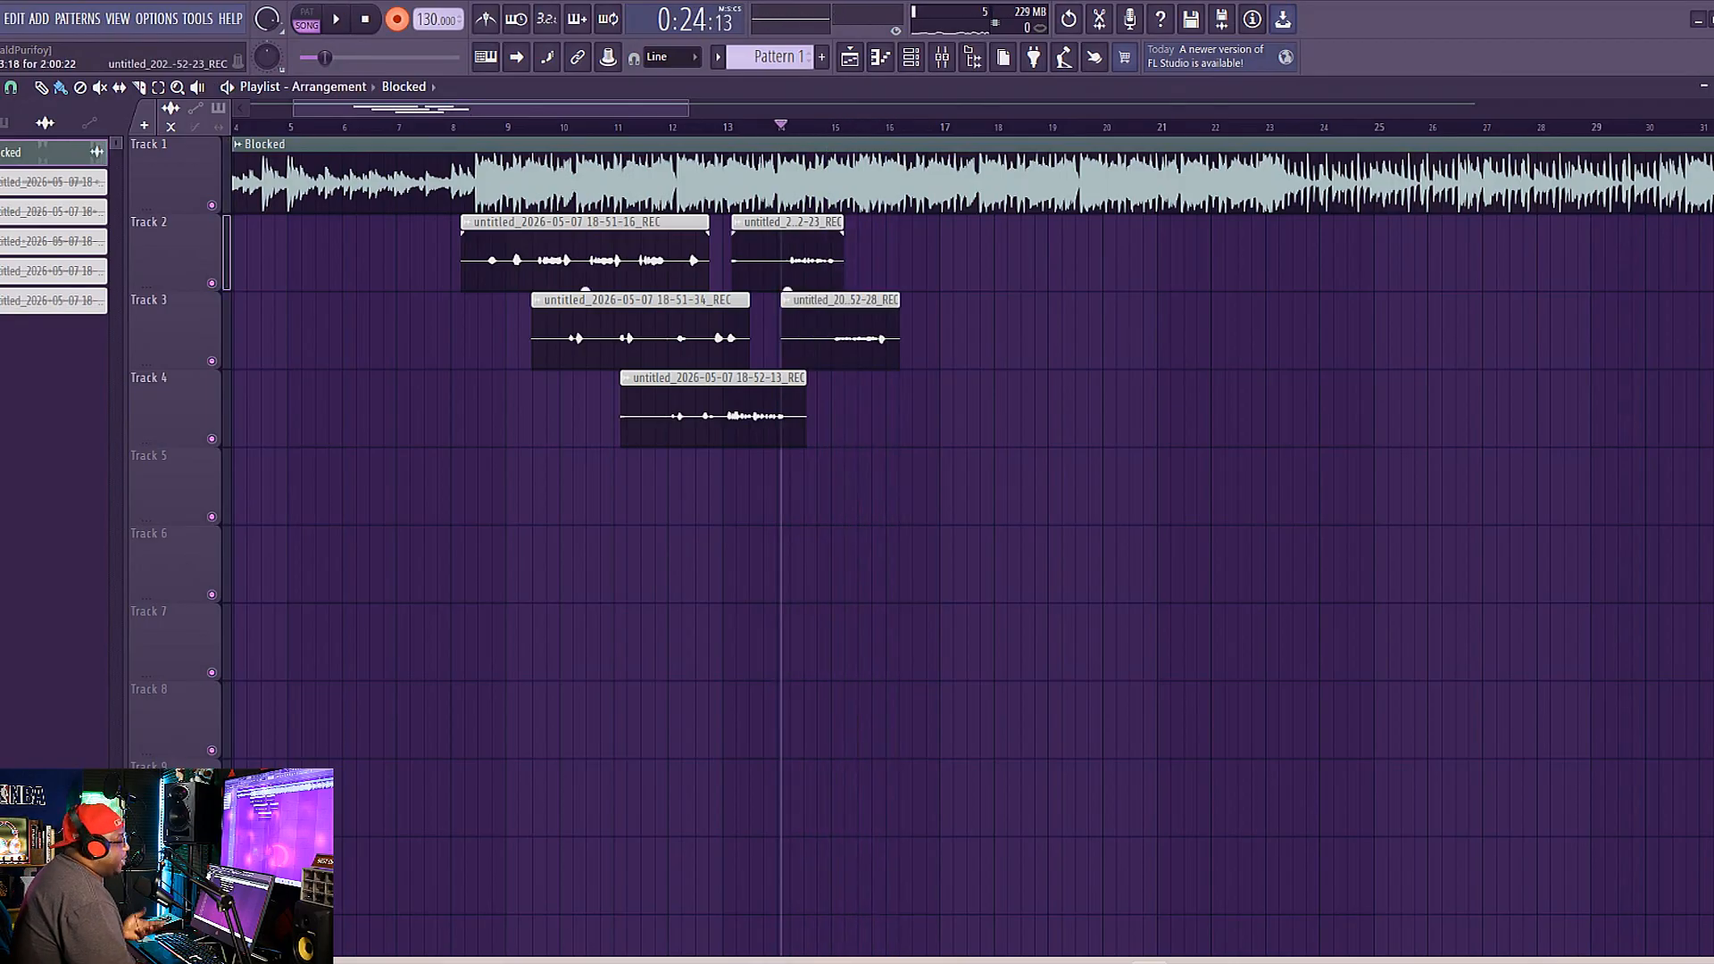
Inspect the Fruity Parametric EQ 2 and Fruity Compressor settings on the Vocals Effects mixer track.
{"action": "key", "text": "F9"}
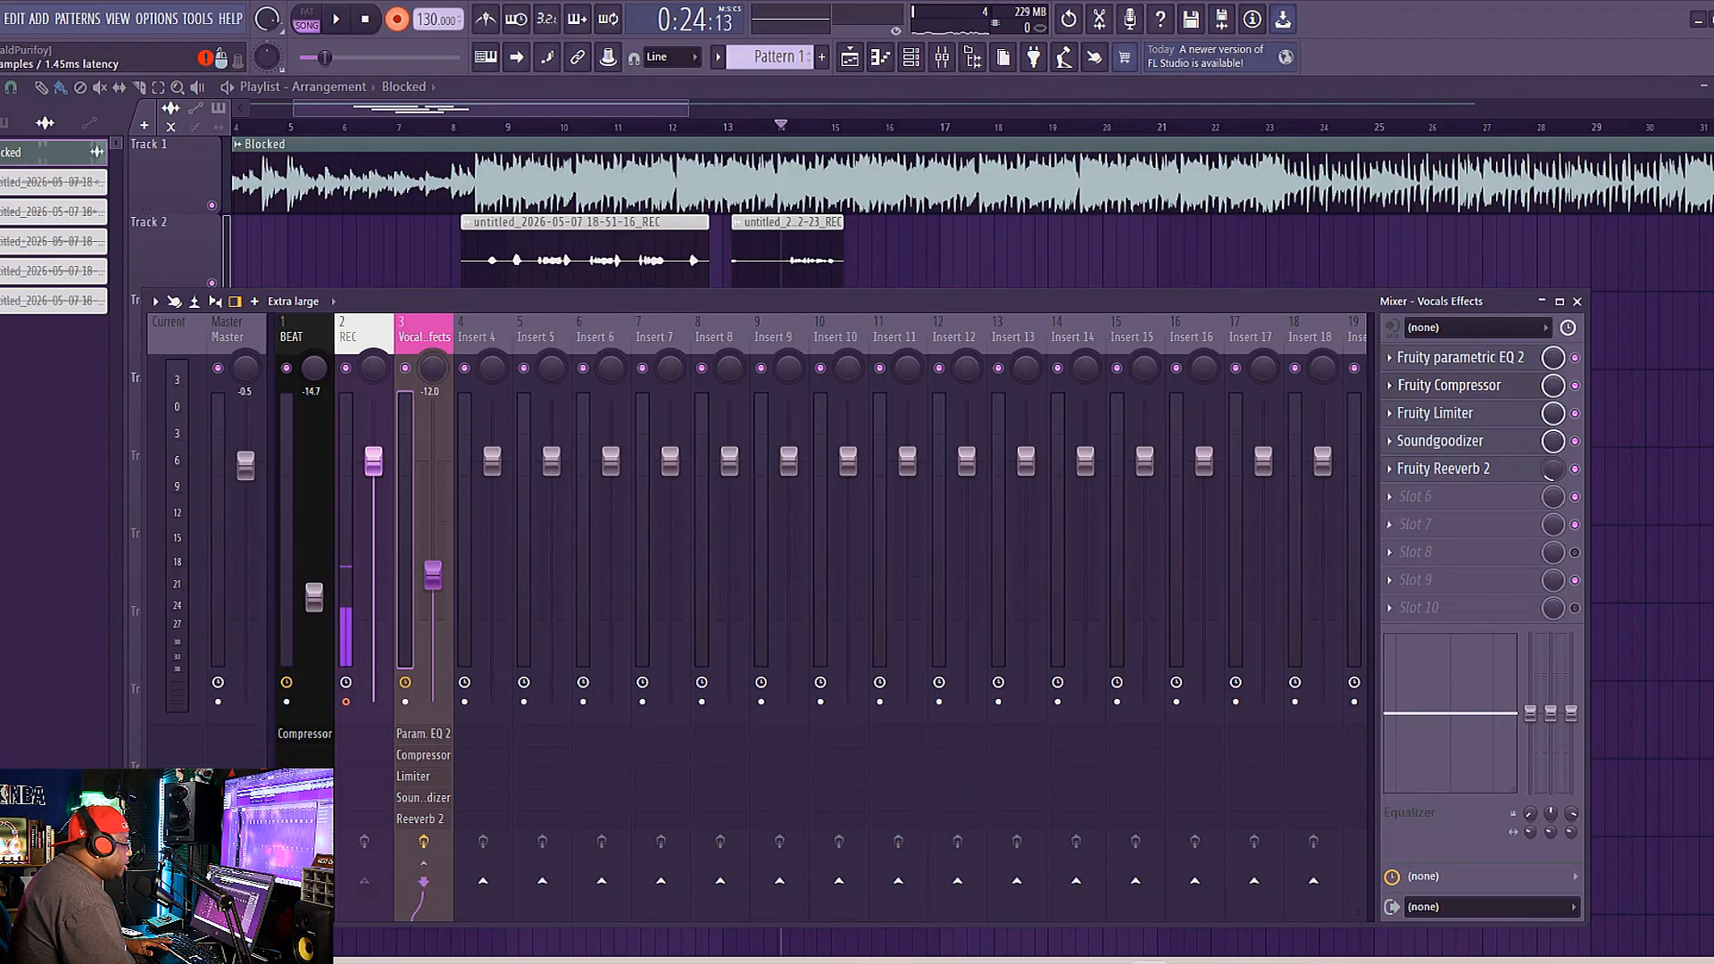
{"action": "left_click", "coordinate": [1461, 357]}
{"action": "left_click", "coordinate": [1461, 357]}
{"action": "left_click", "coordinate": [1461, 384]}
{"action": "left_click", "coordinate": [1461, 384]}
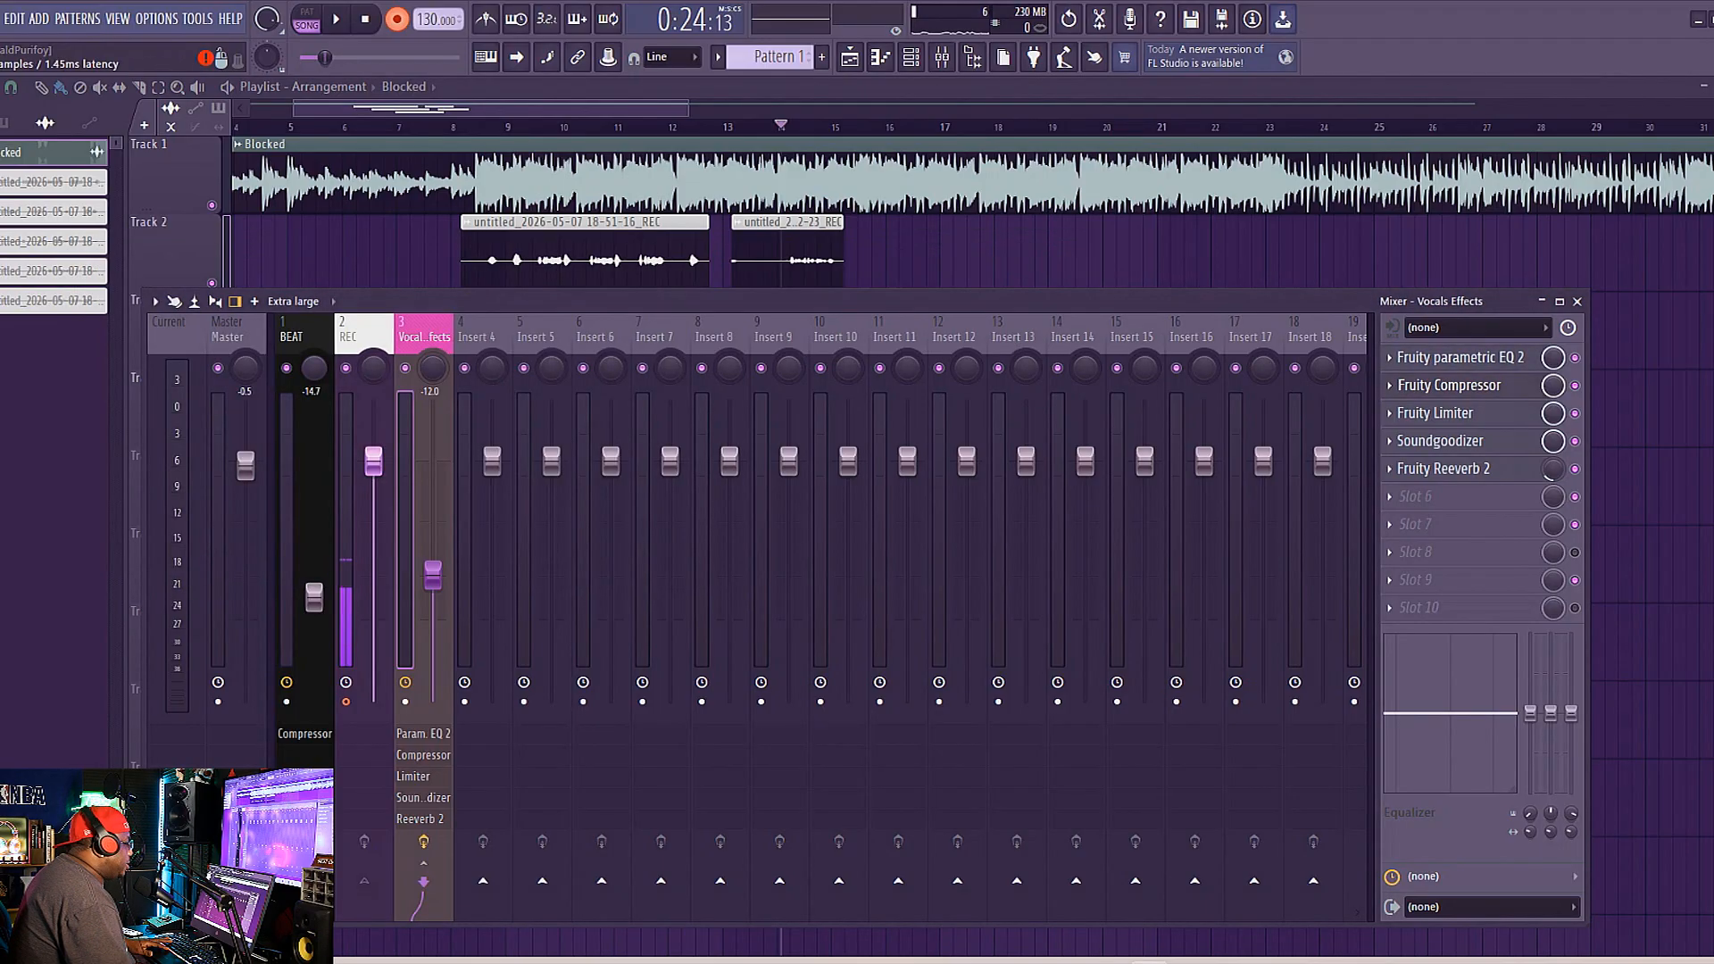